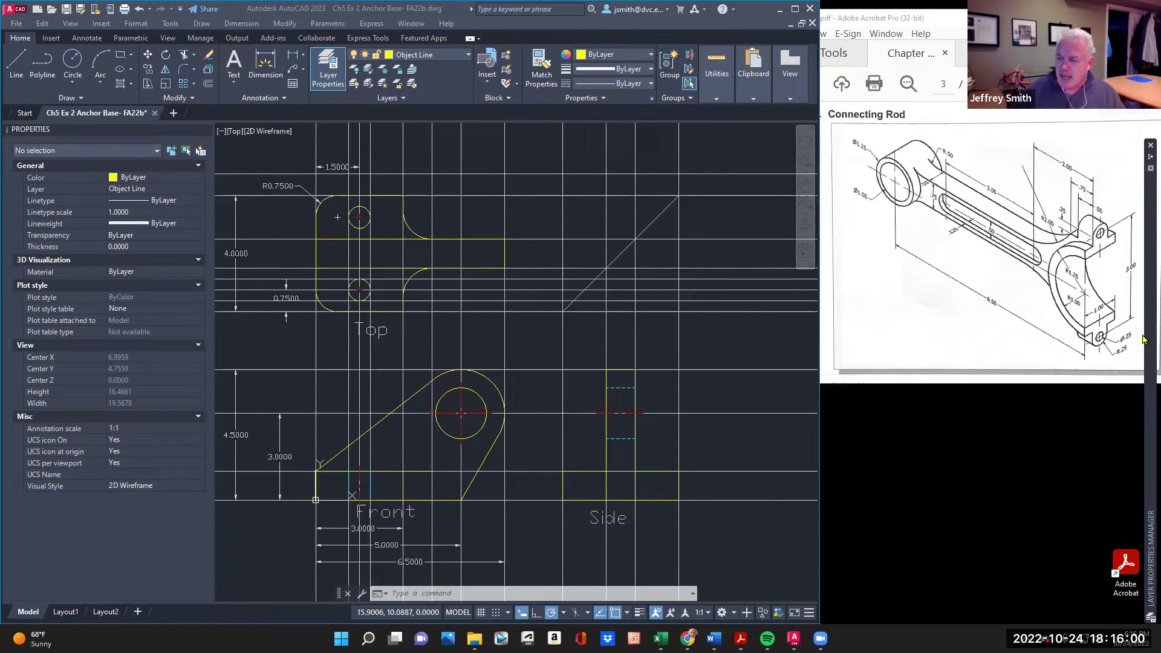
Expand the Layer Properties Manager to show Anchor Base's six layers with their colours and linetypes
{"action": "mouse_move", "coordinate": [1143, 339]}
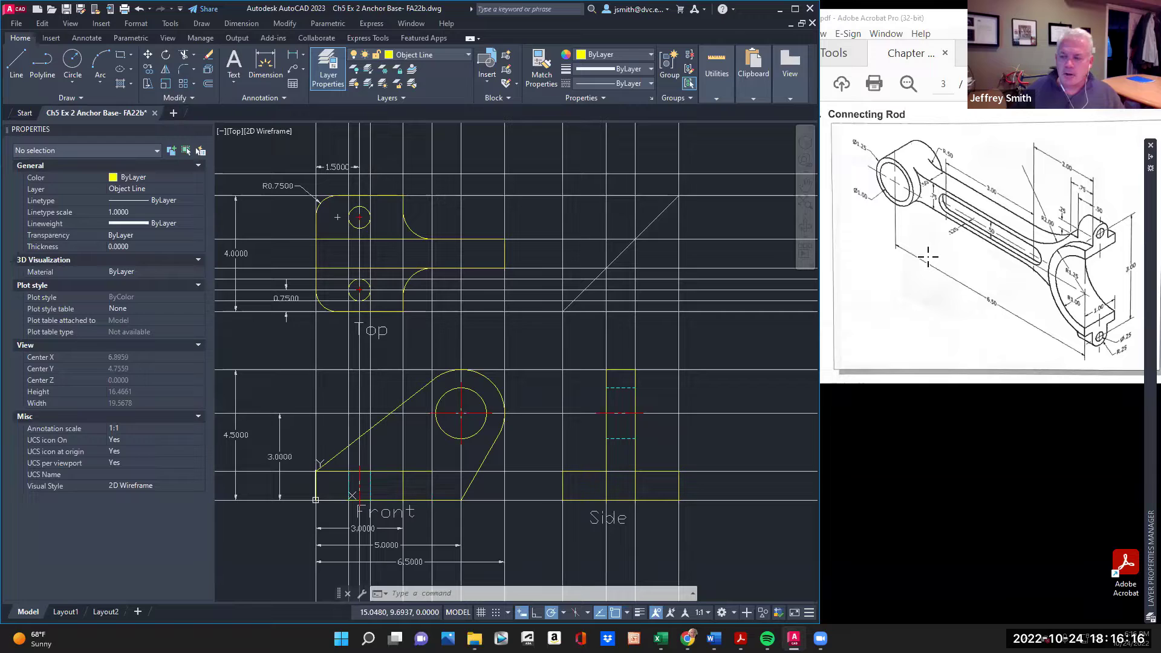
{"action": "mouse_move", "coordinate": [1144, 242]}
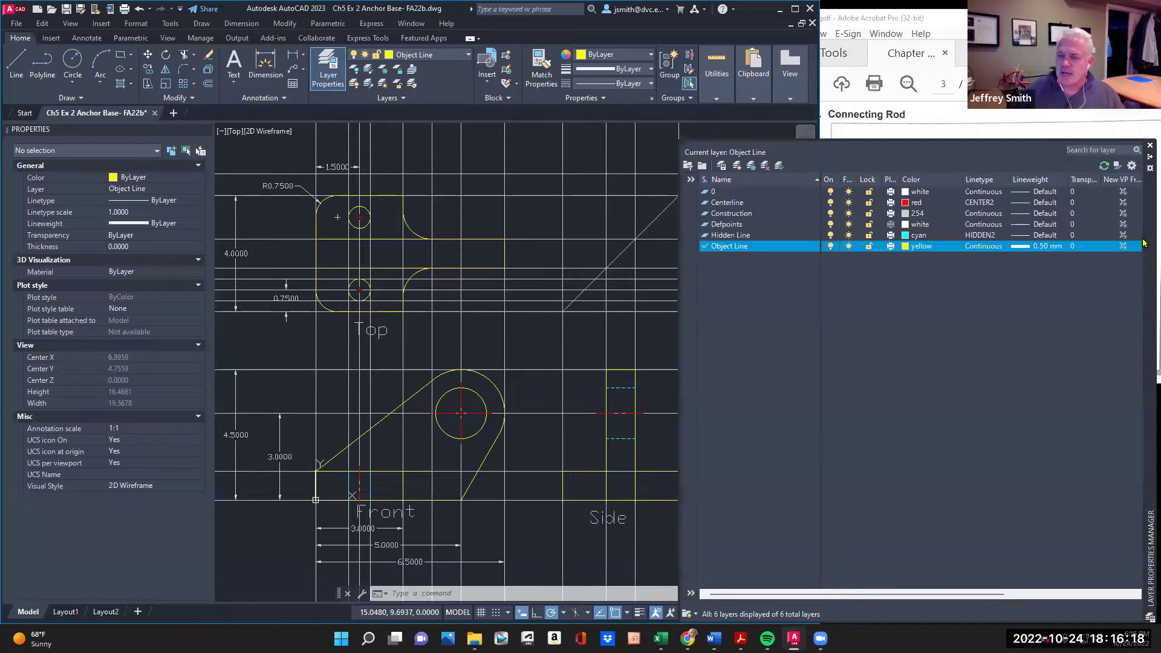
Create a new layer state named 'Layer Template 10-24' in the Layer States Manager
{"action": "left_click", "coordinate": [720, 167]}
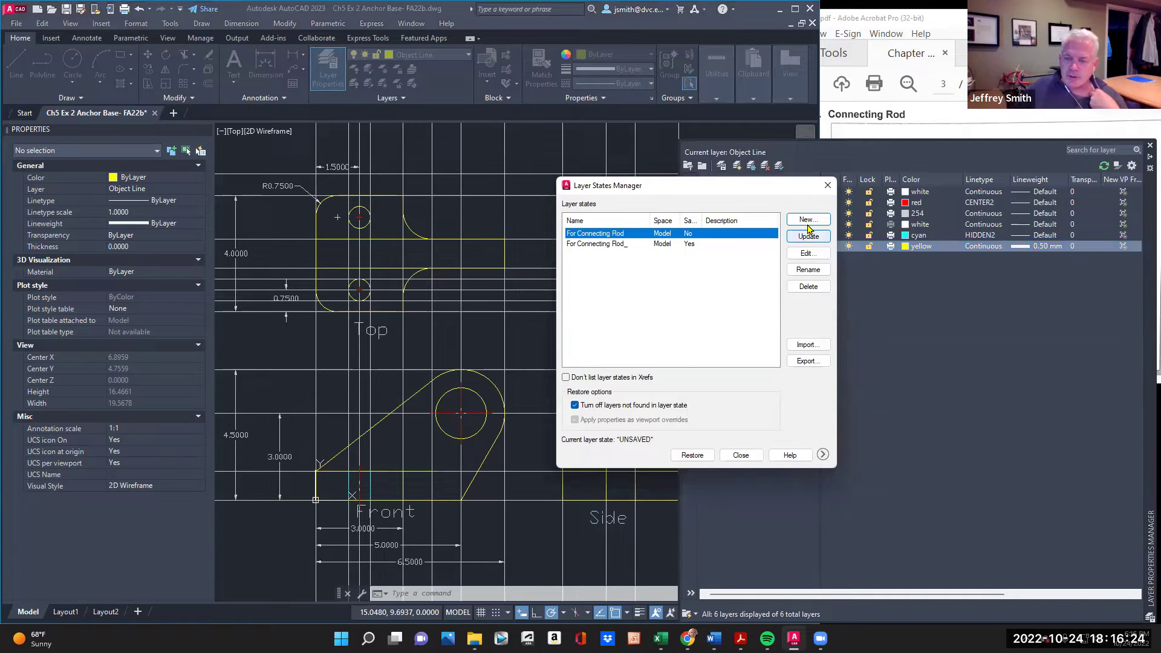
{"action": "left_click", "coordinate": [808, 220]}
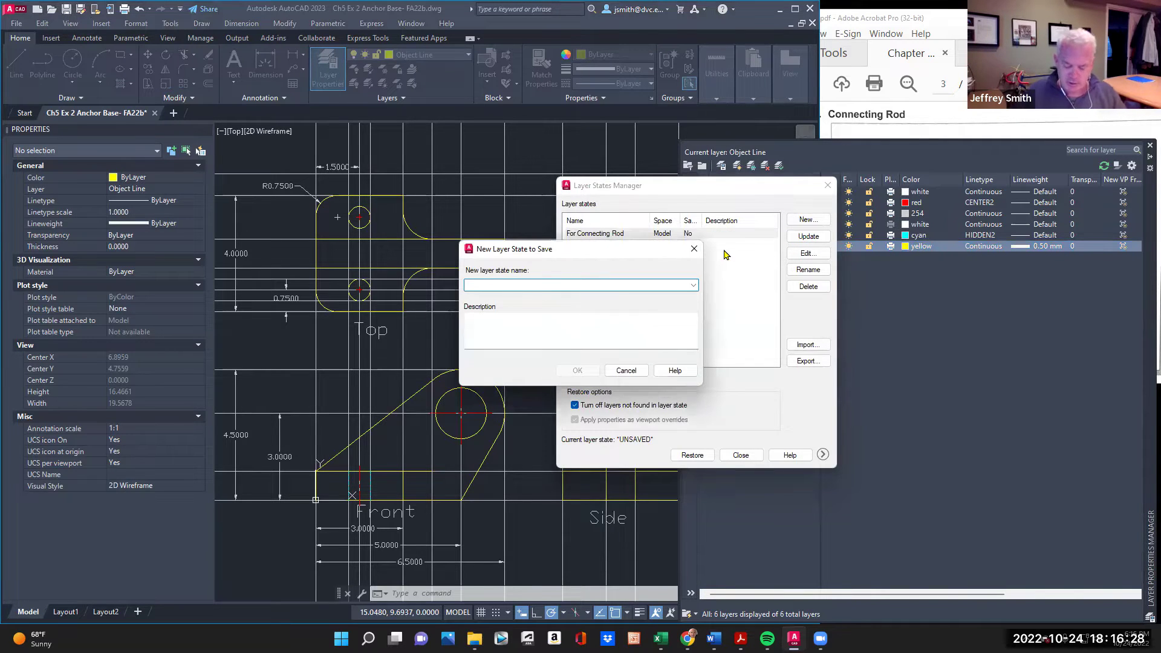
{"action": "type", "text": "F"}
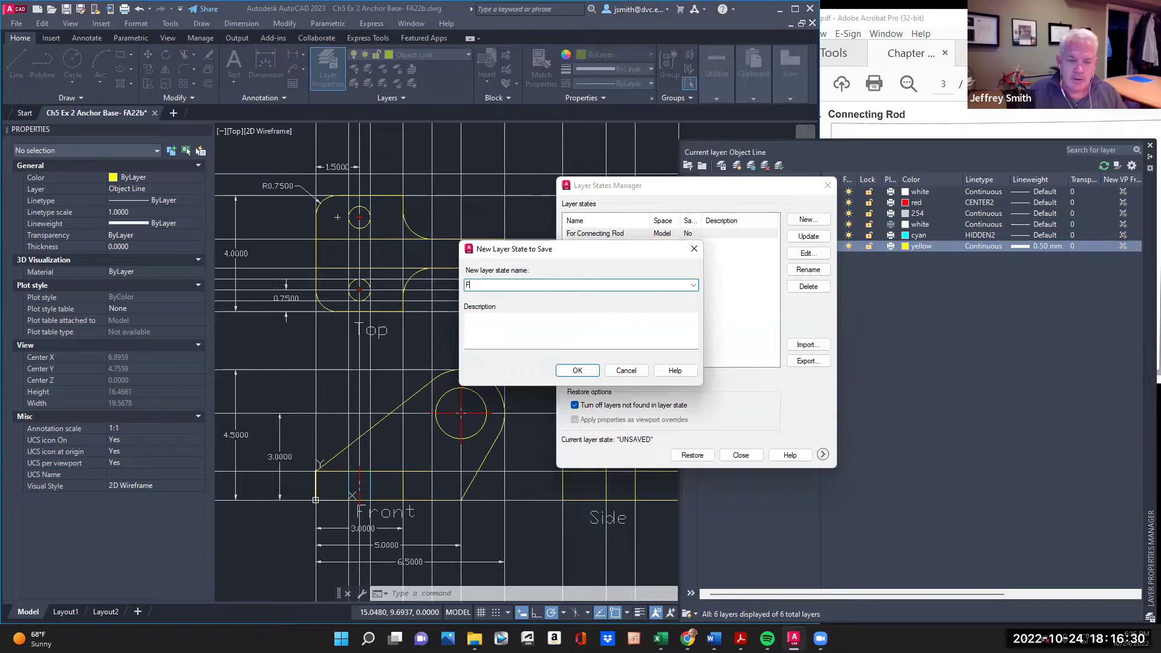
{"action": "type", "text": "or"}
{"action": "key", "text": "BackSpace"}
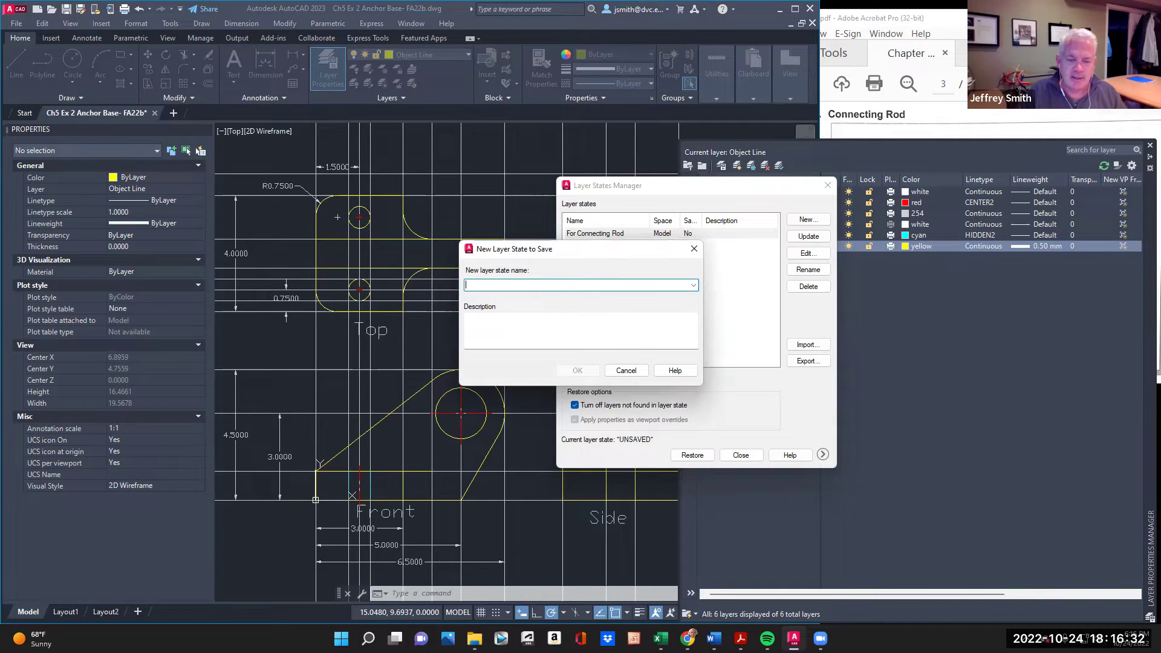
{"action": "type", "text": "Layer T"}
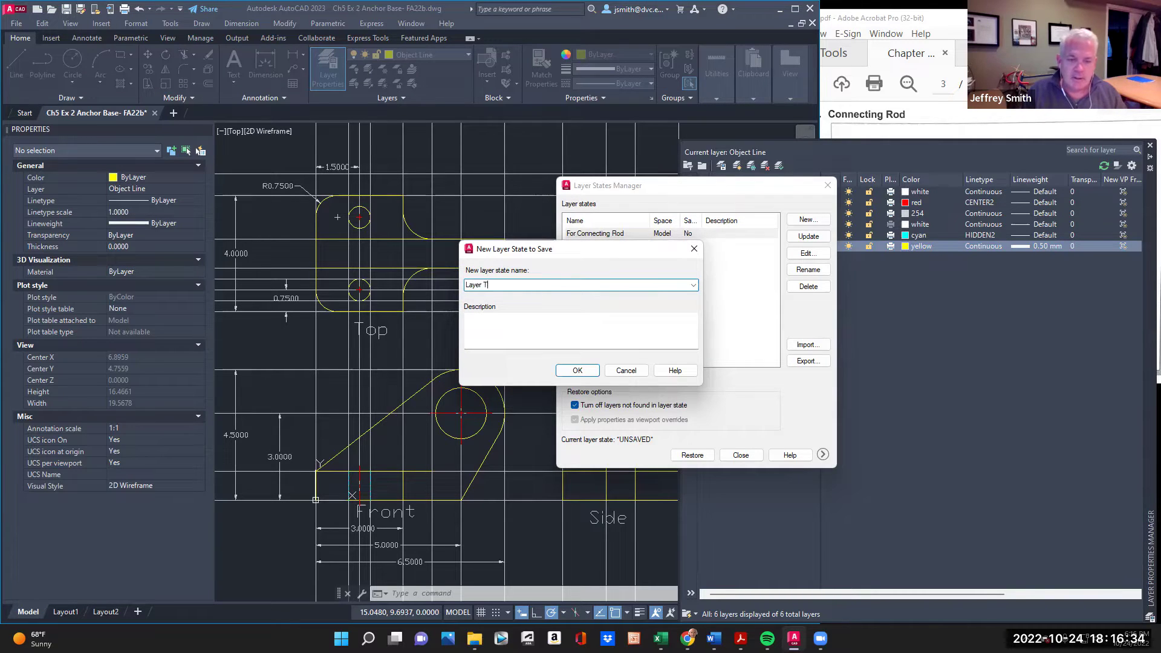
{"action": "type", "text": "emplate 10"}
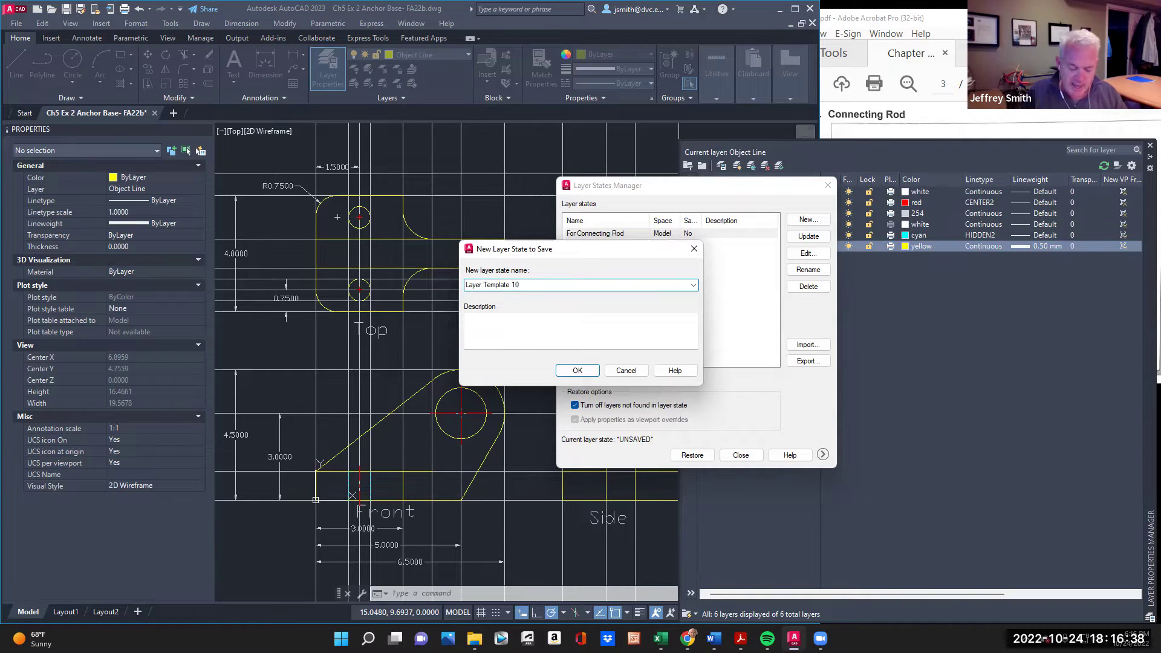
{"action": "type", "text": "-24"}
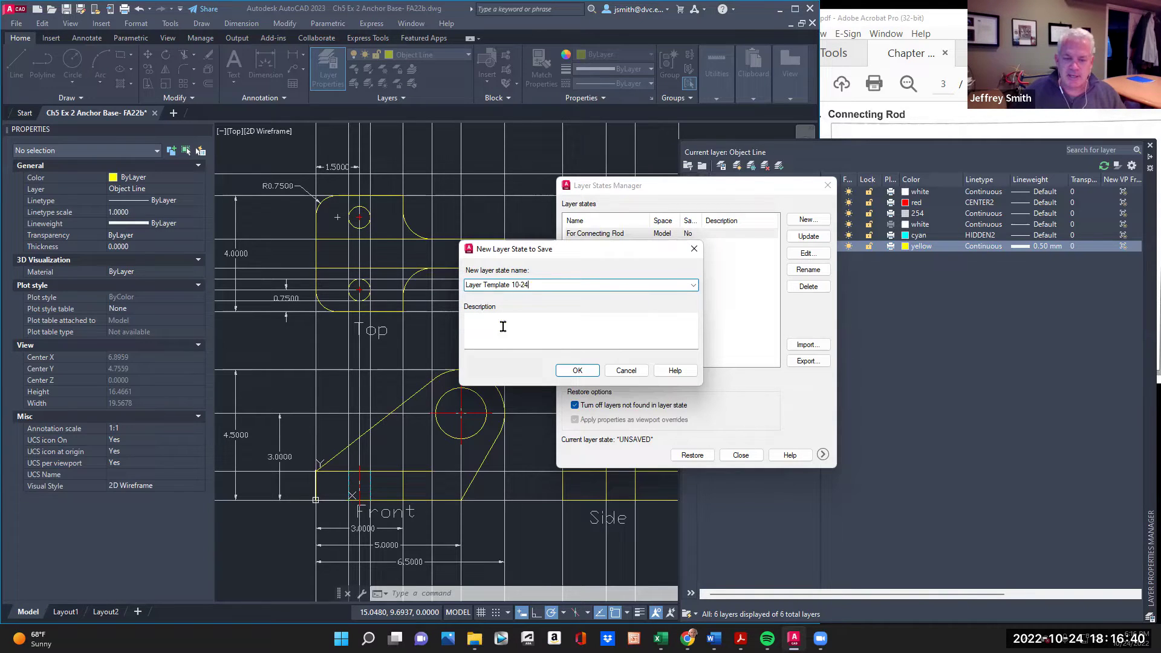
{"action": "left_click", "coordinate": [578, 371]}
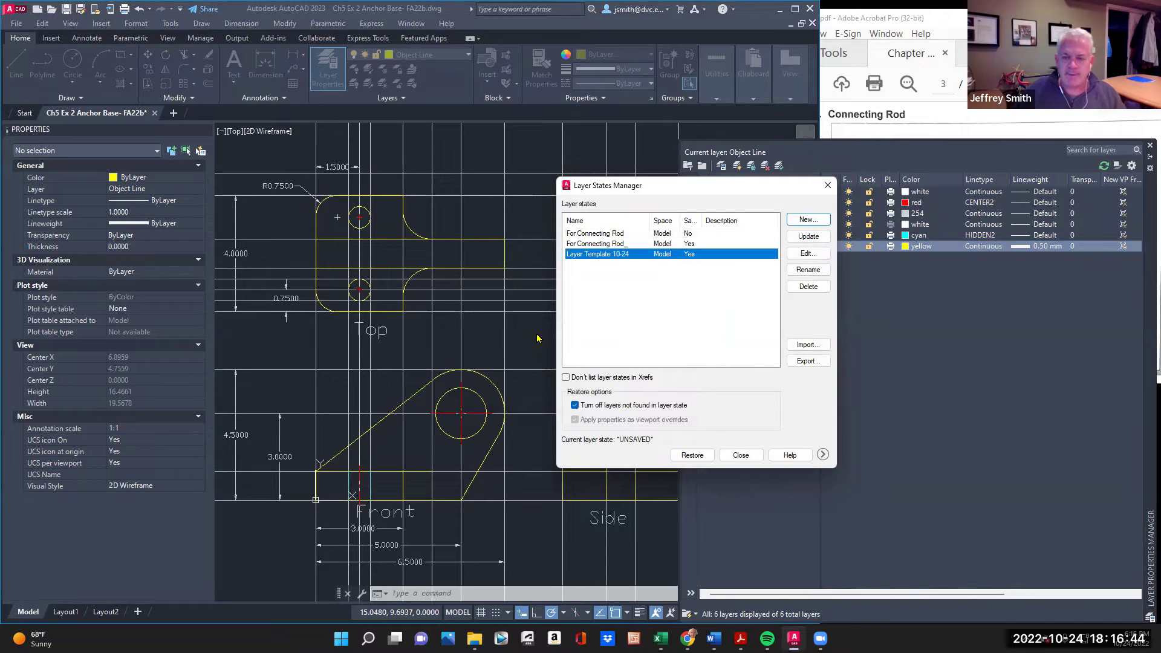
Export Layer Template 10-24 to Documents as 'Layer Template 10-24.las', then restore it
{"action": "left_click", "coordinate": [807, 254]}
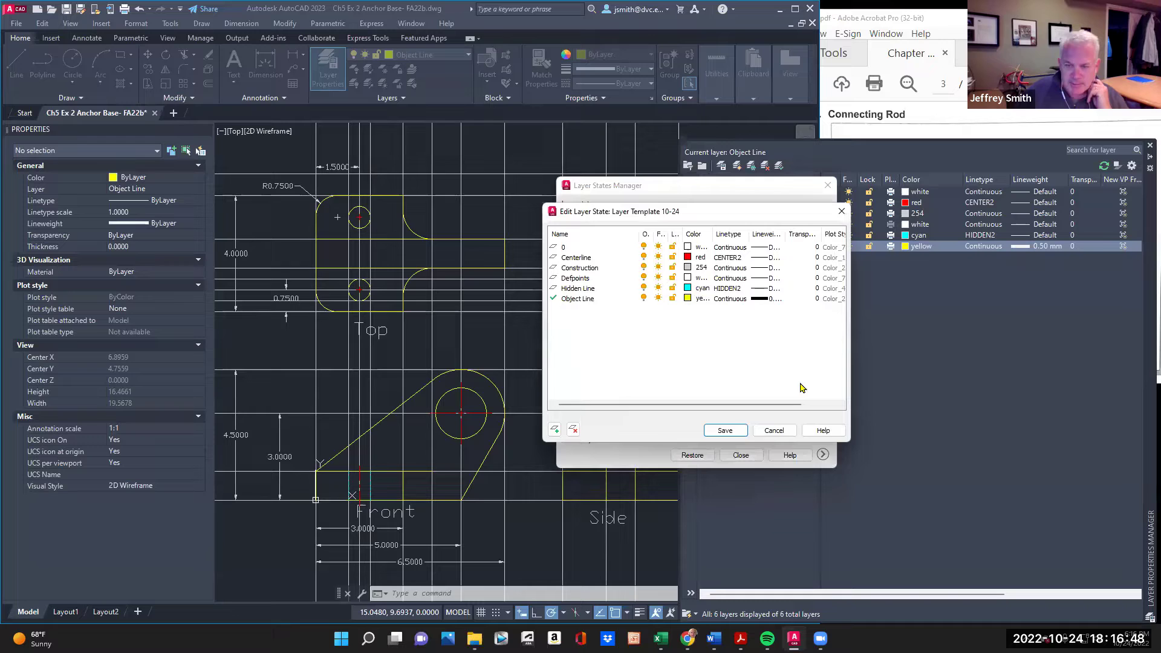
{"action": "left_click", "coordinate": [776, 431]}
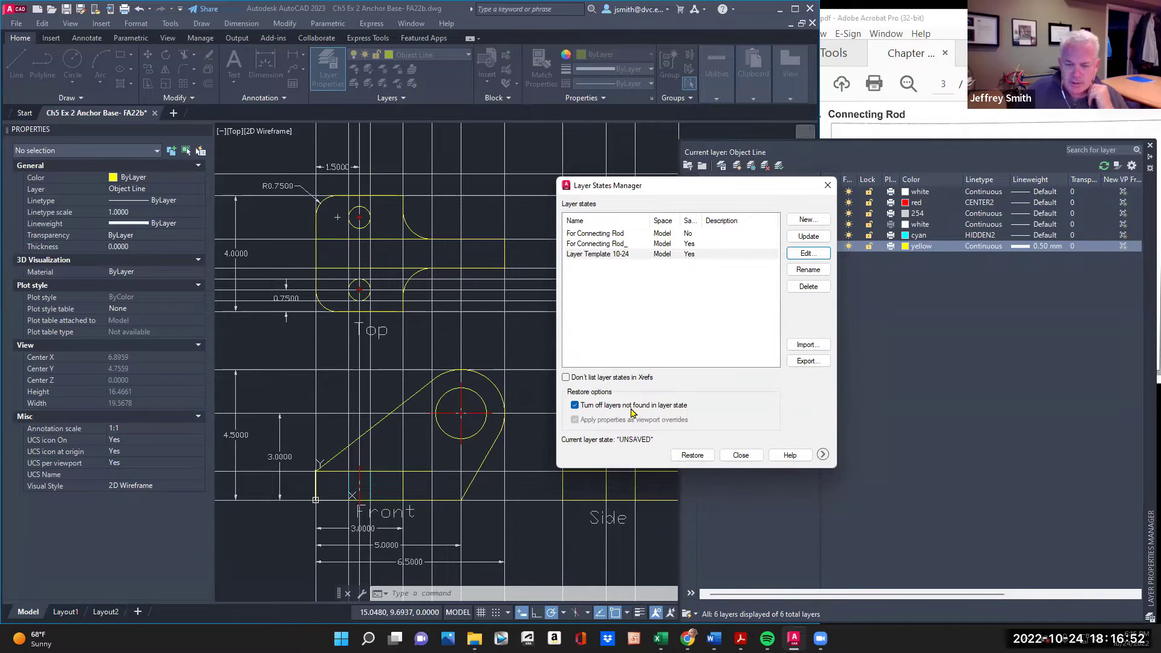
{"action": "left_click", "coordinate": [808, 360]}
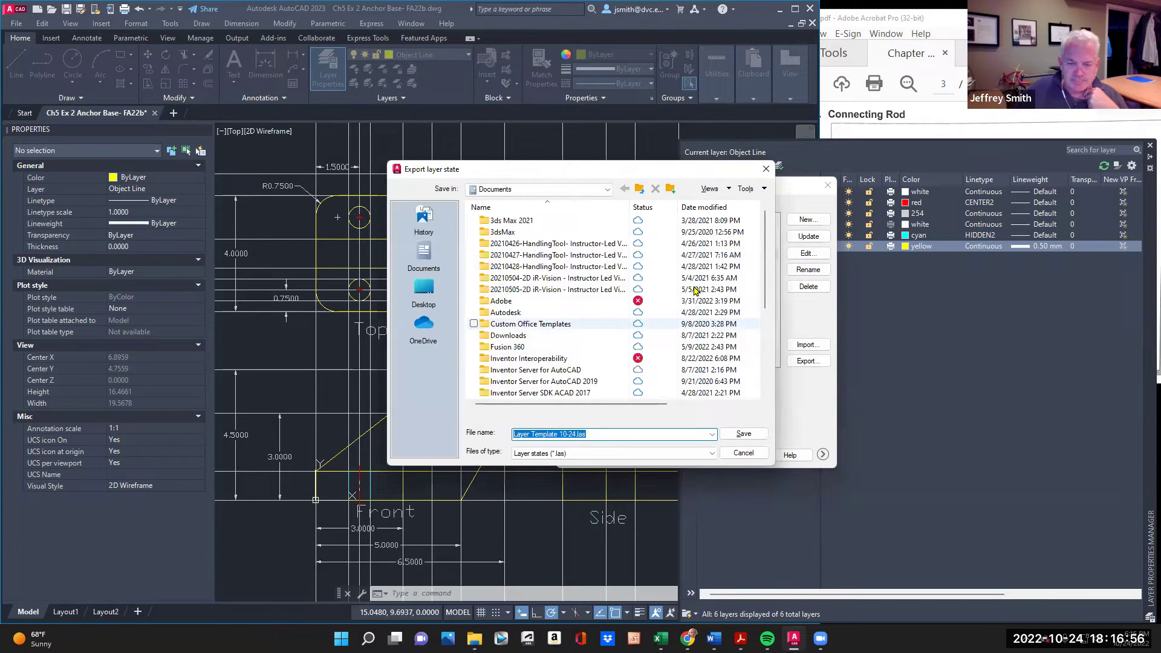
{"action": "scroll", "coordinate": [694, 290], "scroll_direction": "down", "scroll_amount": 5}
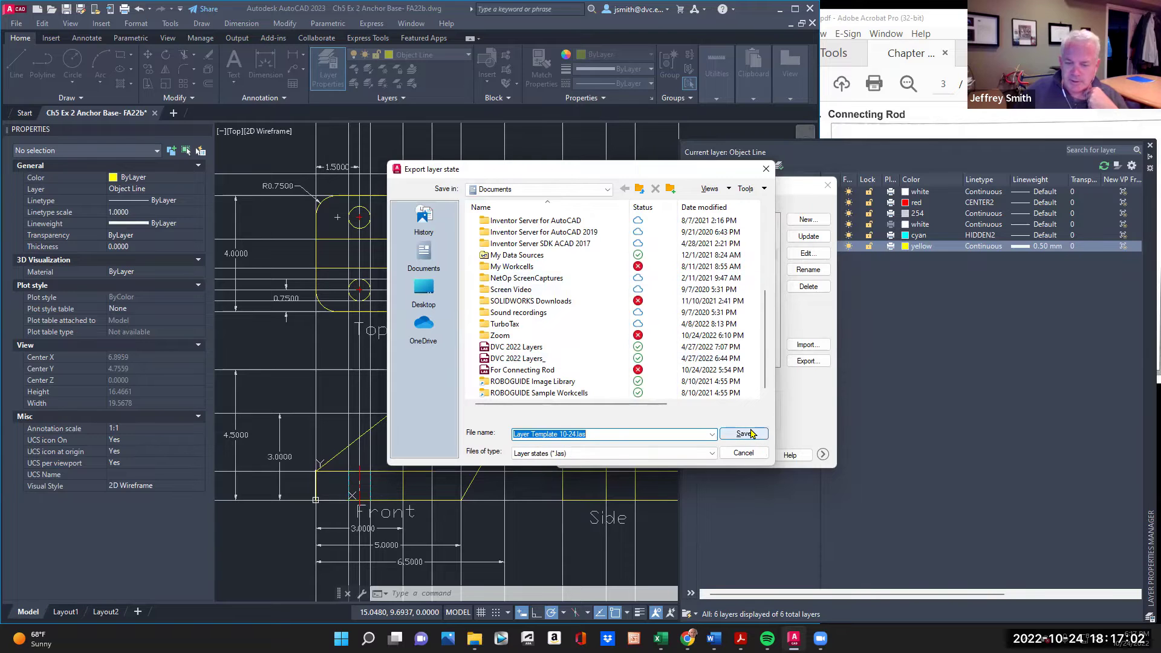
{"action": "left_click", "coordinate": [747, 433]}
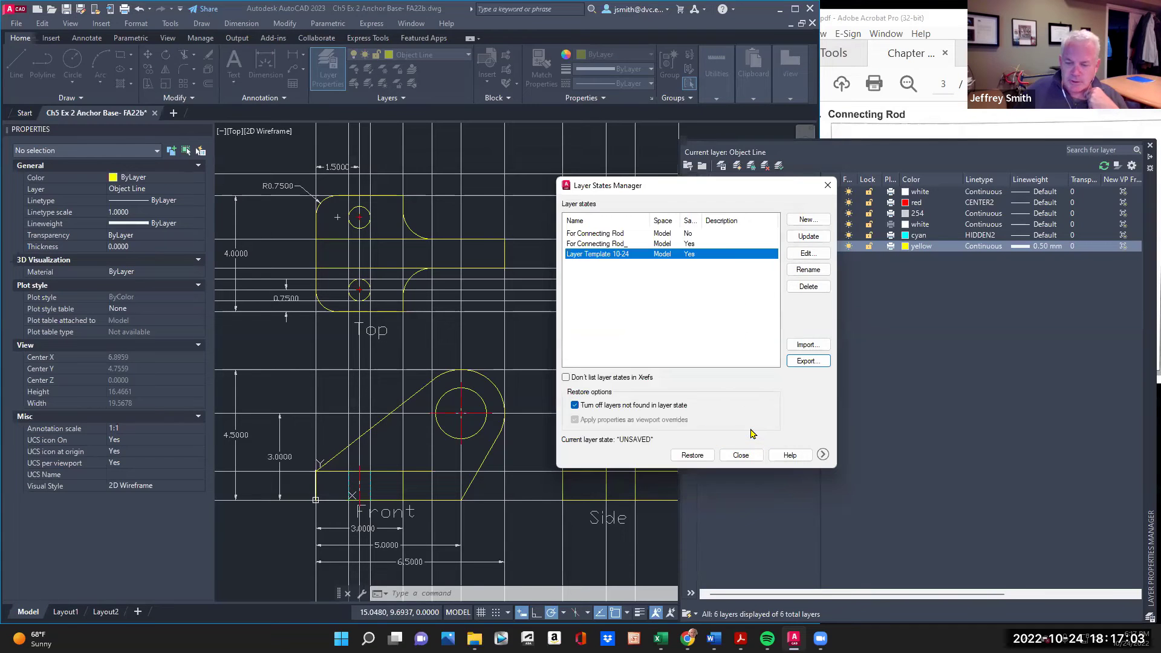
{"action": "left_click", "coordinate": [701, 458]}
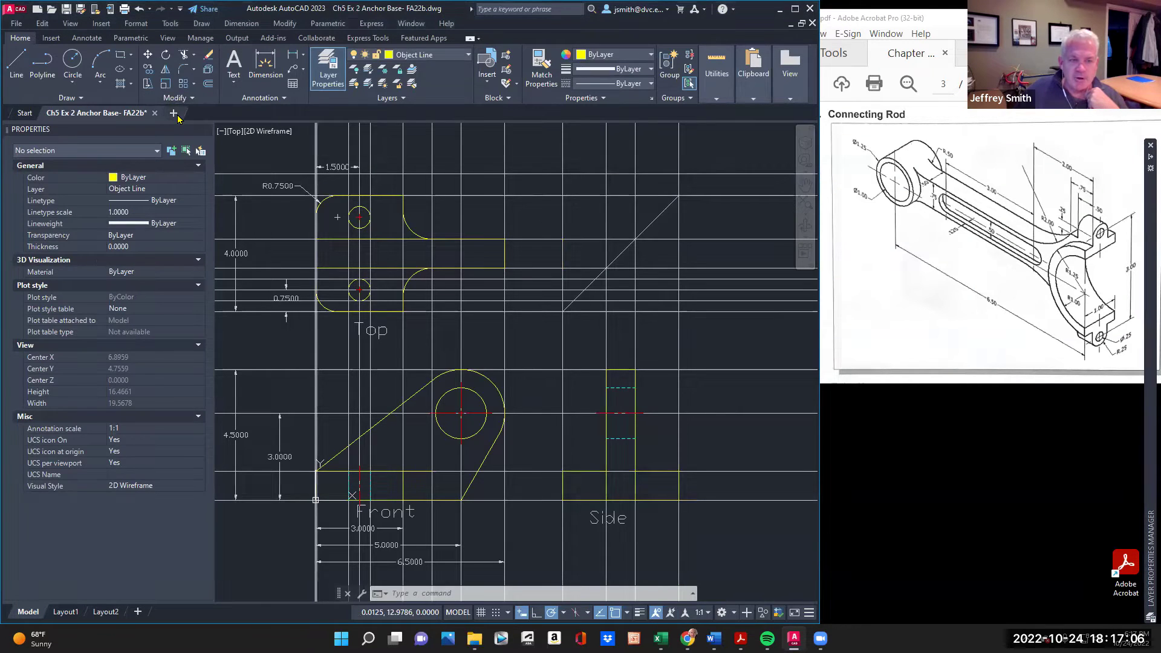
Create blank drawing Drawing4 and expand its layer list, which holds only layer 0
{"action": "left_click", "coordinate": [173, 113]}
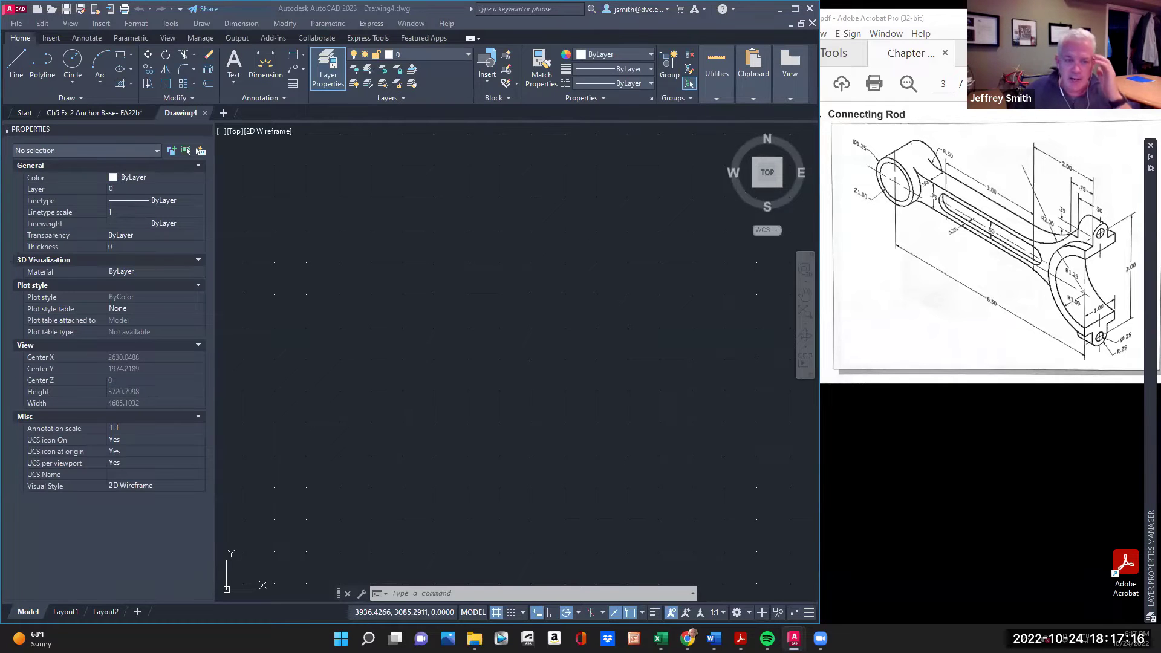
{"action": "left_click", "coordinate": [1142, 291]}
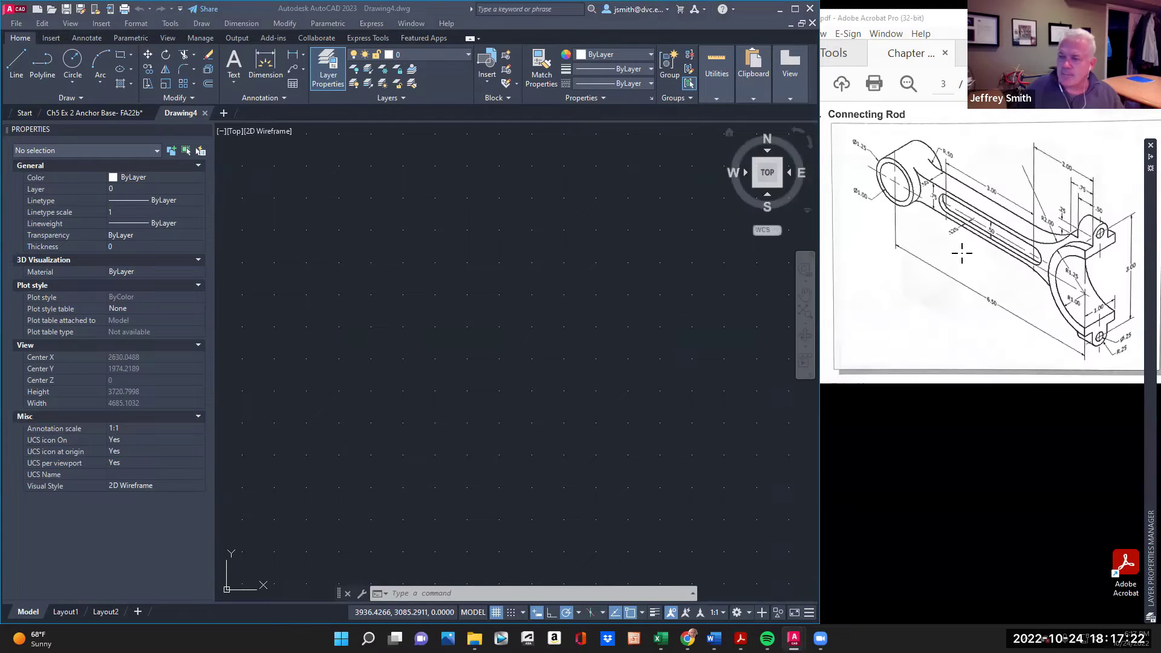
{"action": "mouse_move", "coordinate": [1149, 337]}
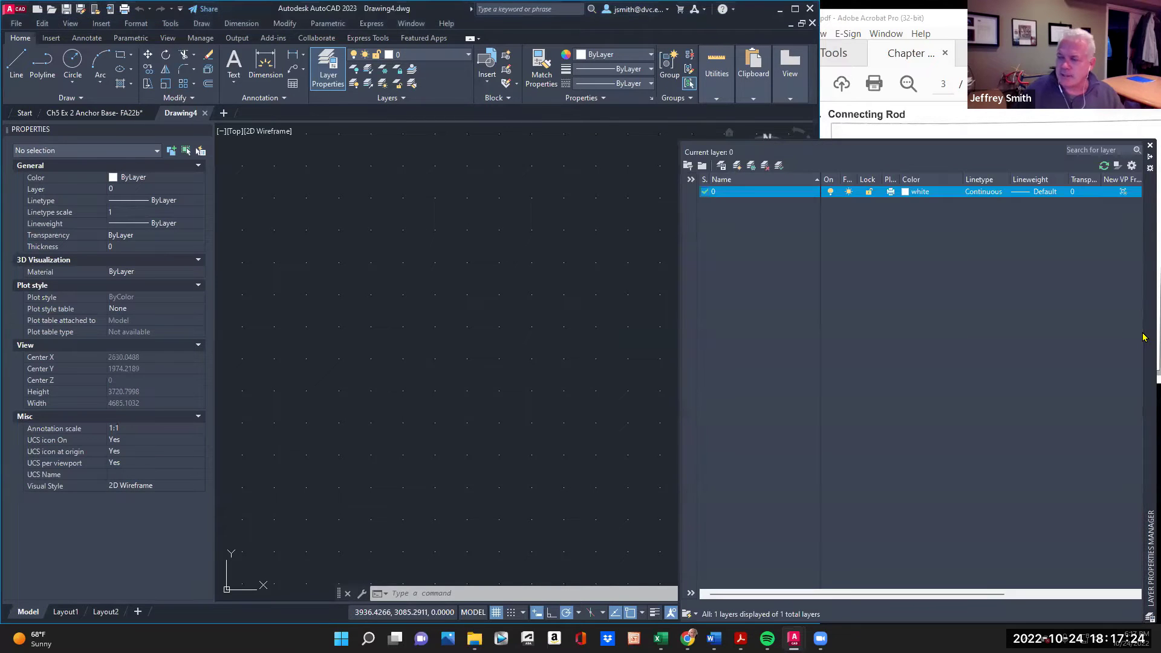
Load every acadiso.lin linetype, such as BORDER and CENTER, while layer 0 stays Continuous
{"action": "left_click", "coordinate": [984, 192]}
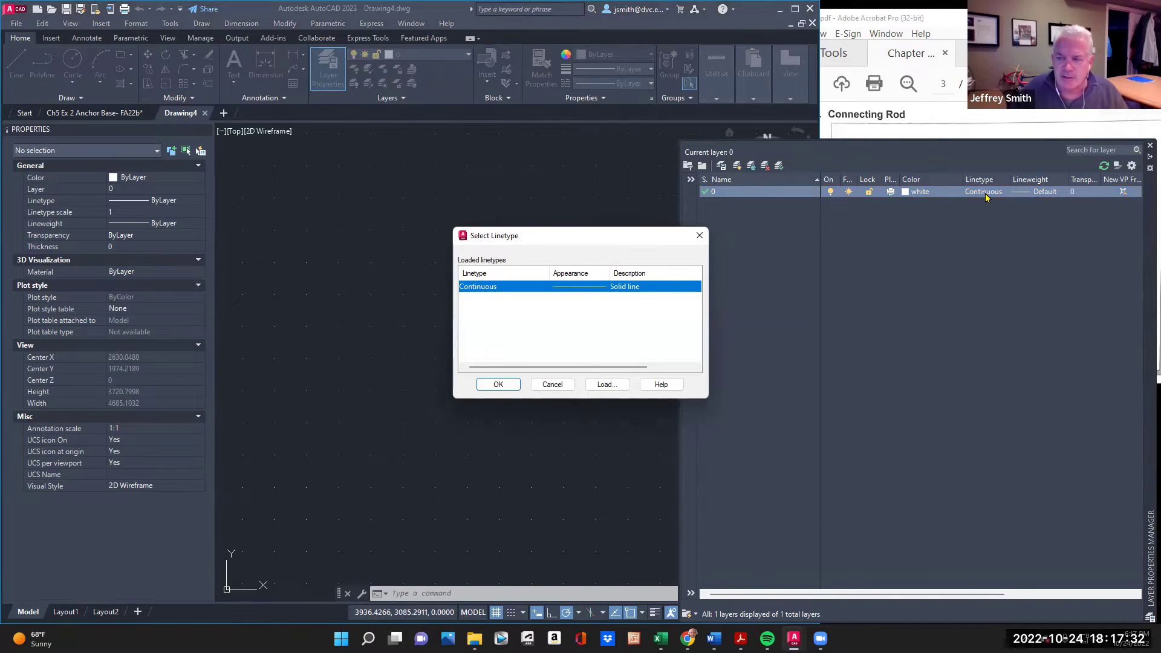
{"action": "left_click", "coordinate": [599, 389]}
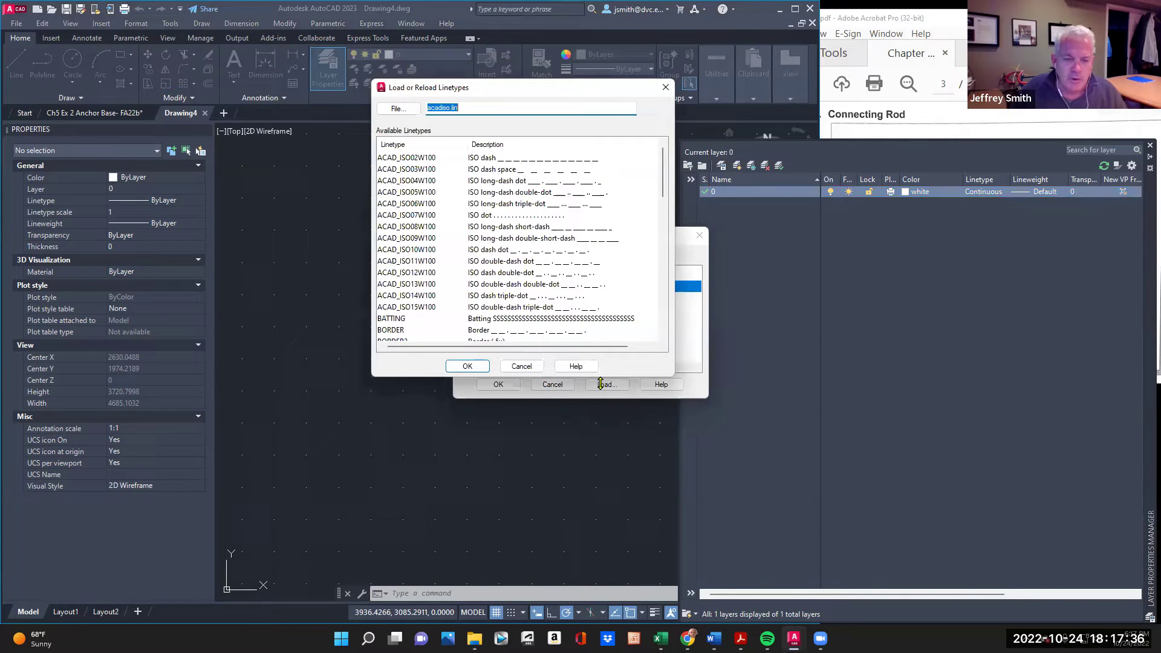
{"action": "left_click", "coordinate": [532, 296]}
{"action": "key", "text": "ctrl+a"}
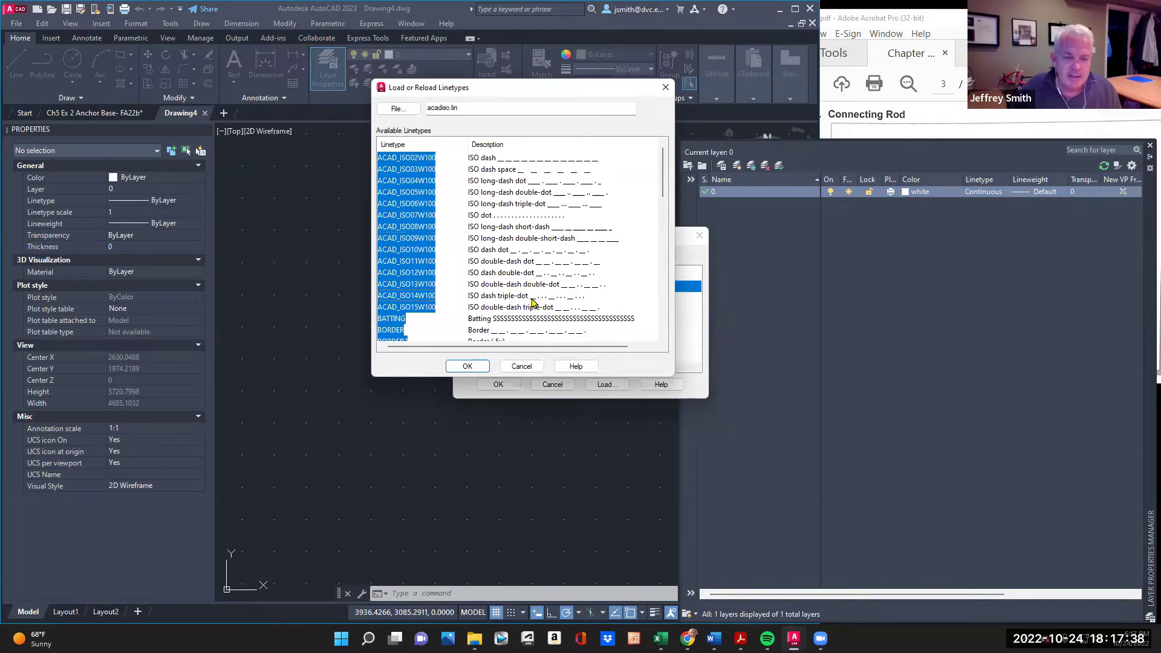
{"action": "left_click", "coordinate": [468, 366]}
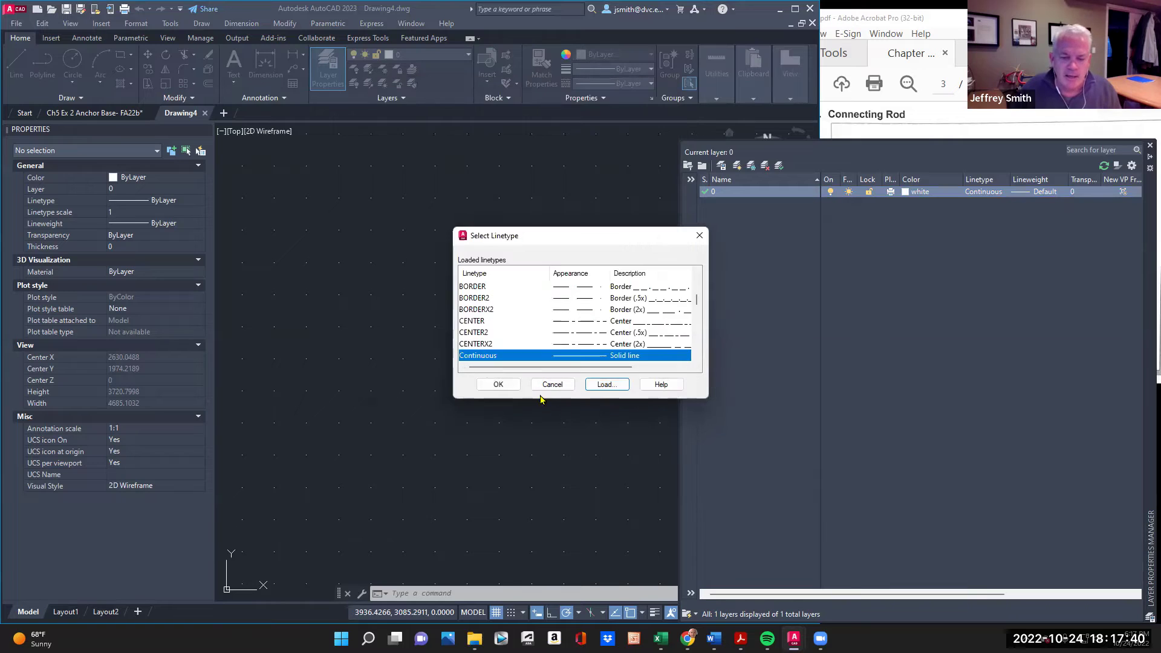
{"action": "left_click", "coordinate": [498, 384]}
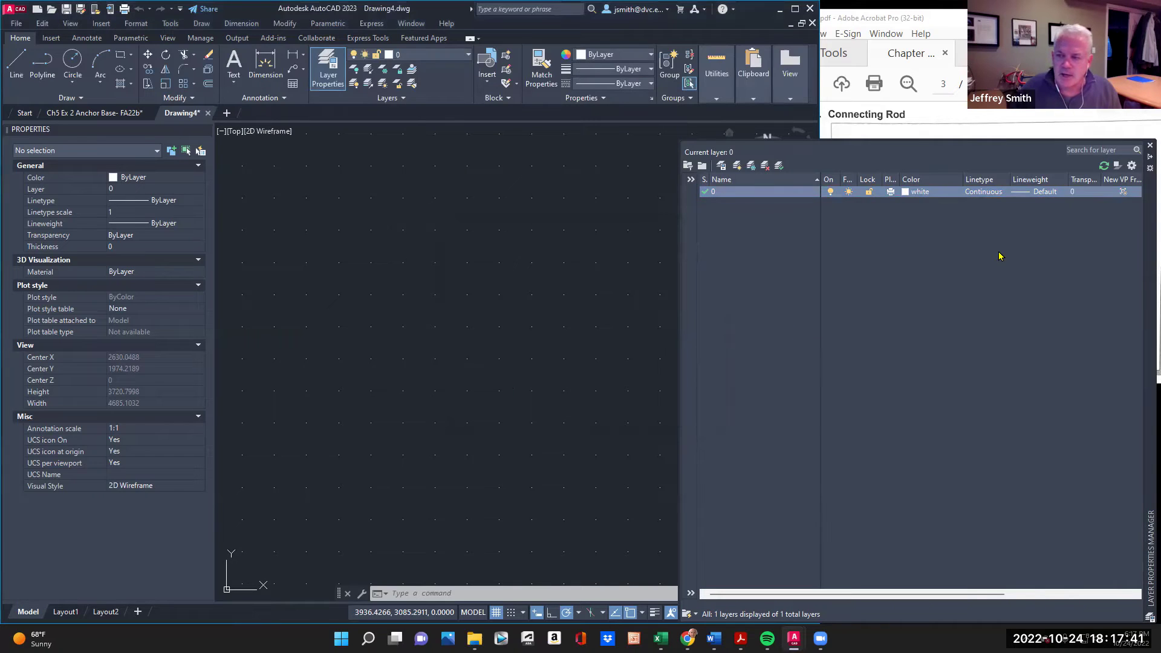
{"action": "left_click", "coordinate": [986, 191]}
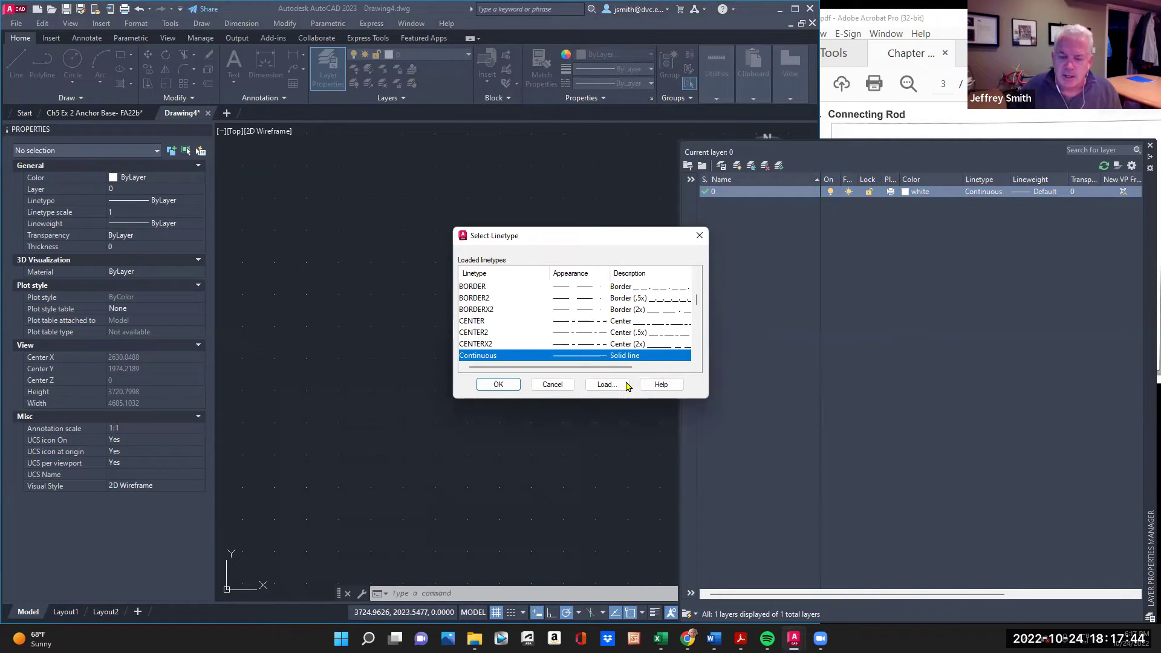
{"action": "left_click", "coordinate": [552, 385]}
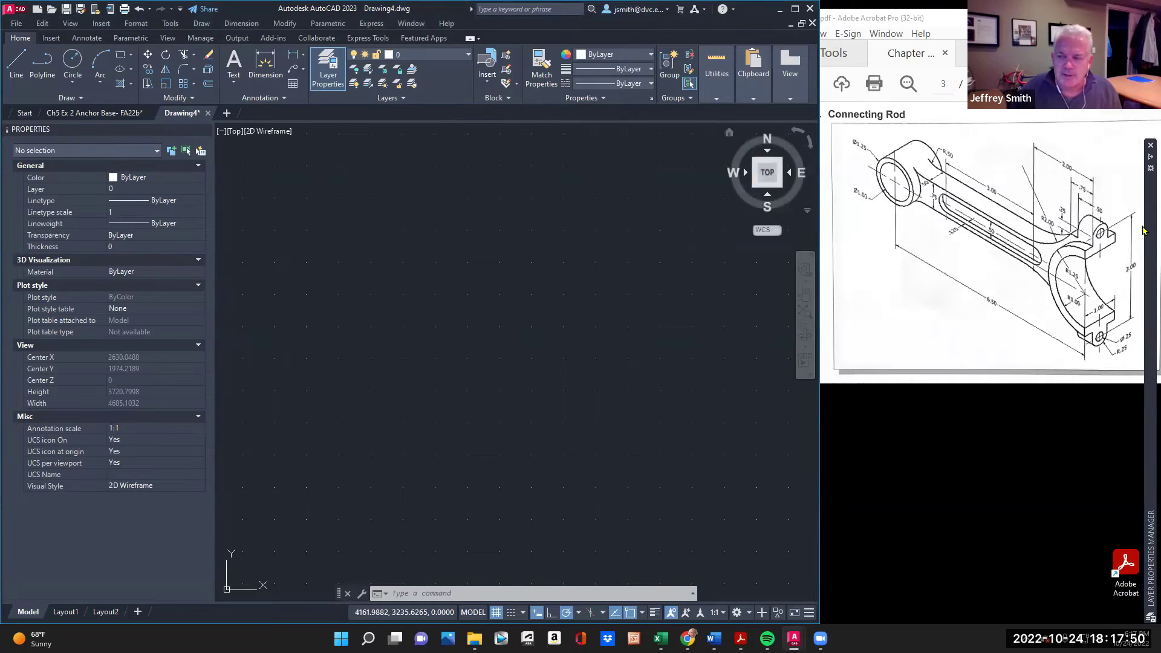
Import 'Layer Template 10-24.las' as a *.las layer state and restore it, making Object Line current
{"action": "mouse_move", "coordinate": [1149, 228]}
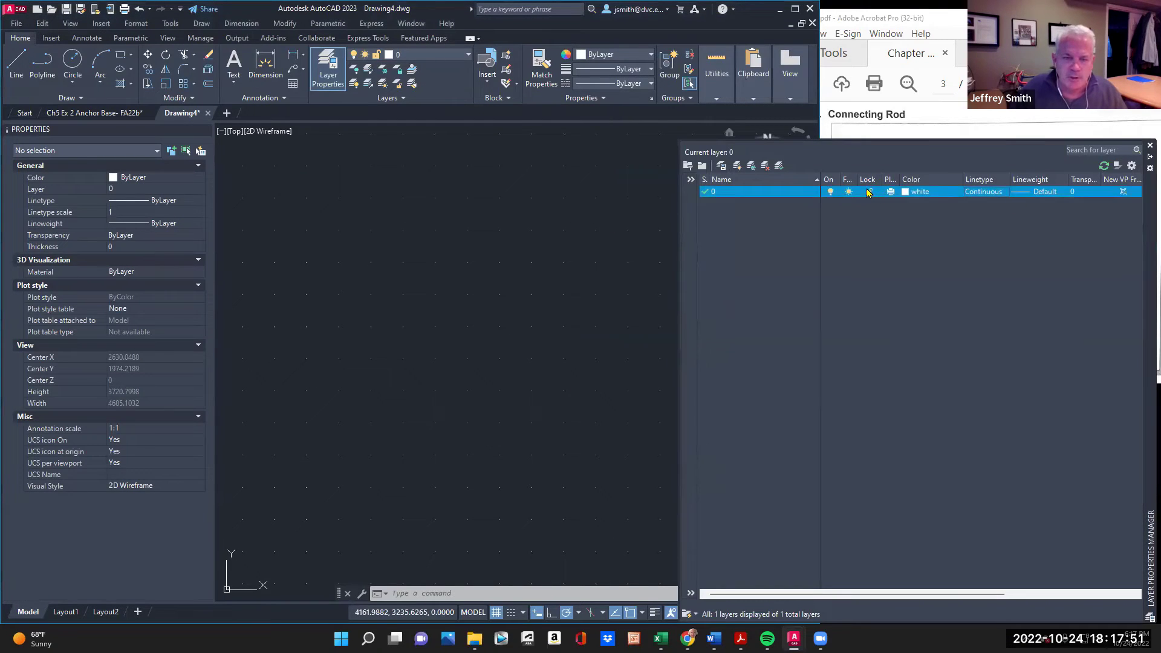
{"action": "left_click", "coordinate": [721, 165]}
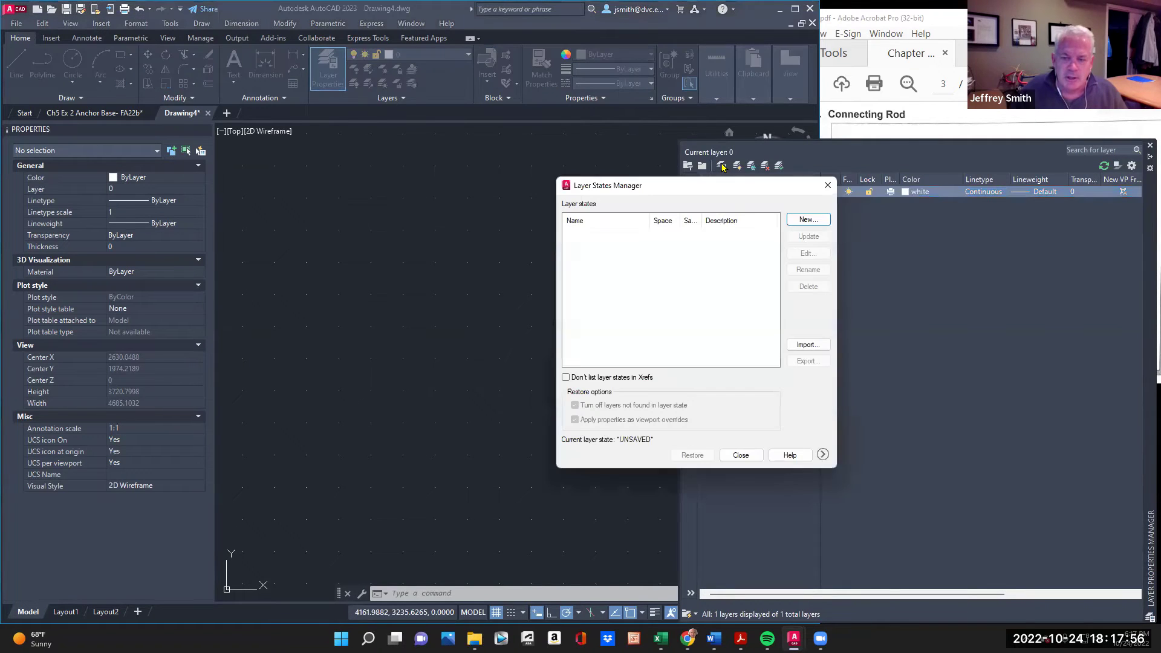
{"action": "left_click", "coordinate": [808, 344]}
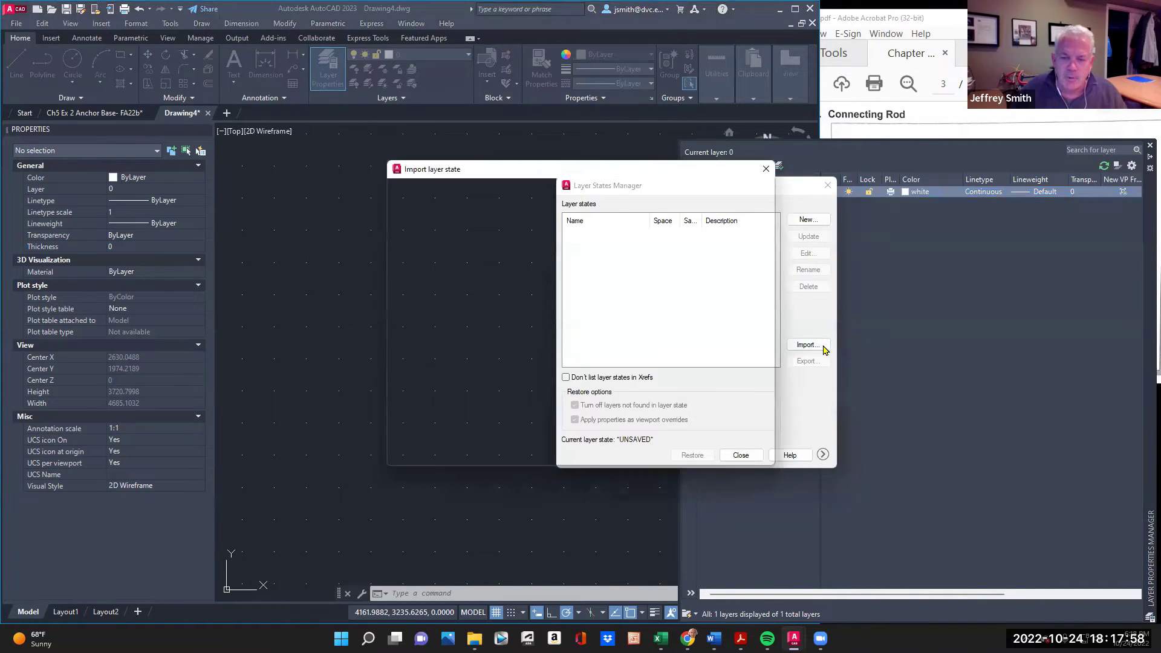
{"action": "left_click_drag", "start_coordinate": [607, 237], "coordinate": [608, 357]}
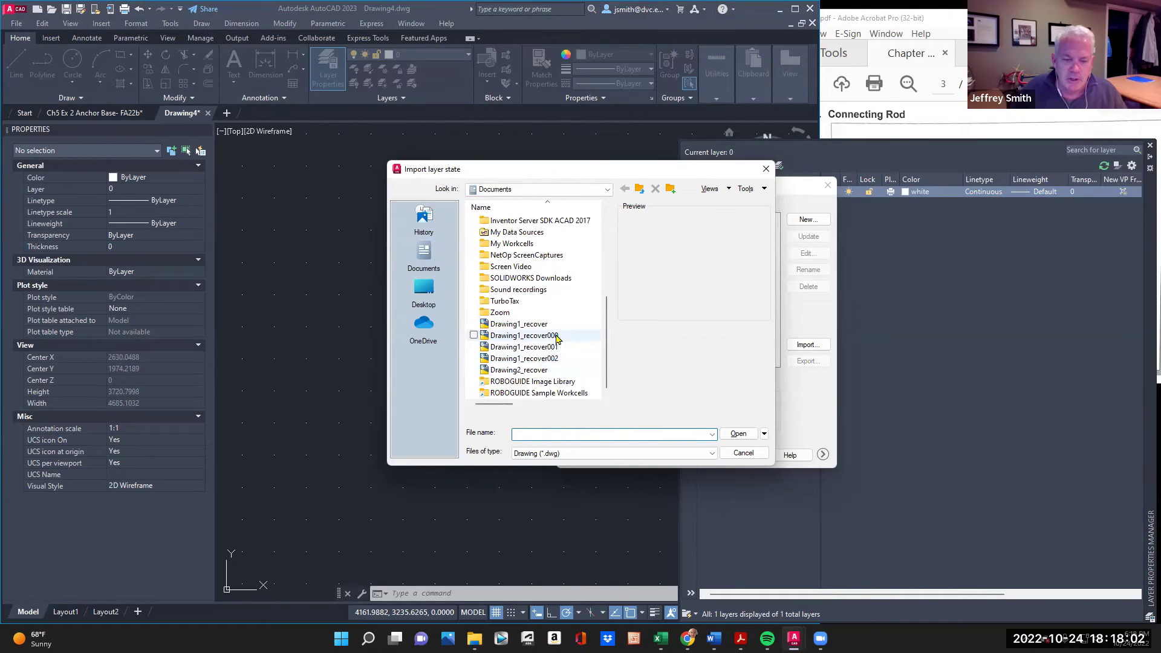
{"action": "left_click", "coordinate": [583, 454]}
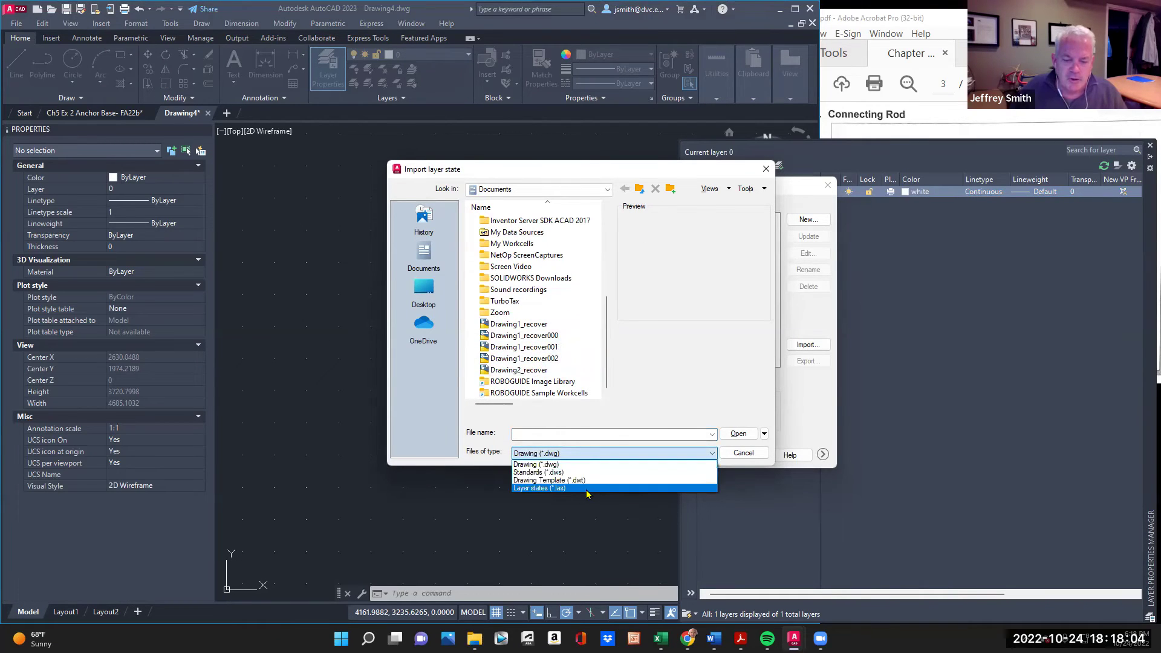
{"action": "left_click", "coordinate": [585, 495]}
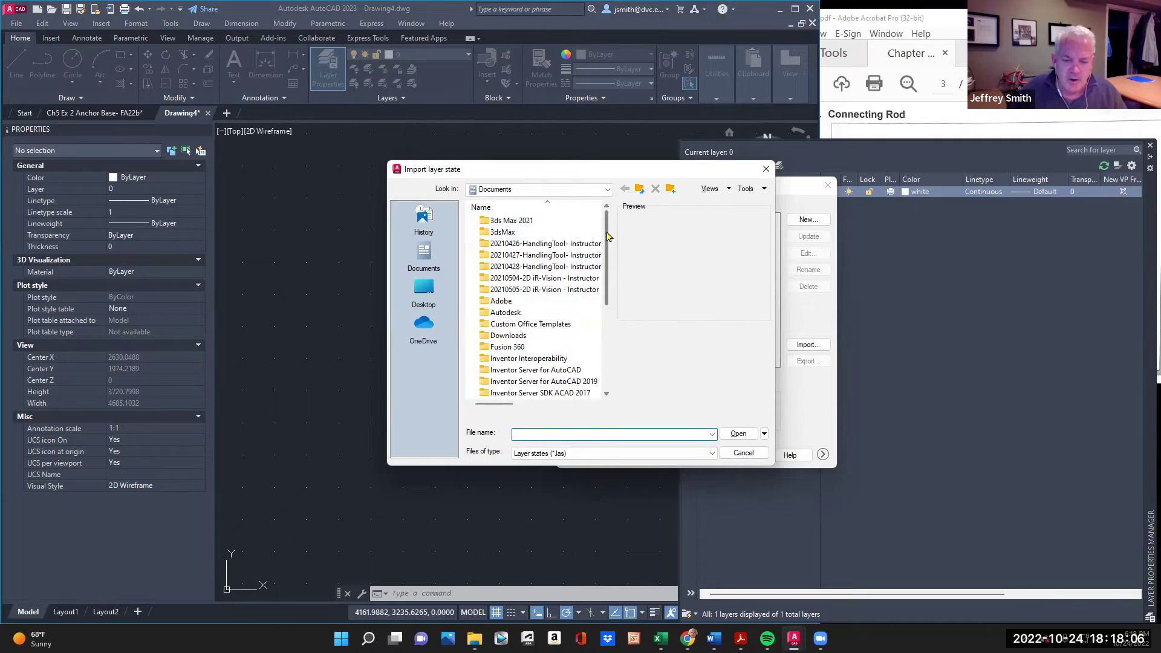
{"action": "scroll", "coordinate": [544, 384], "scroll_direction": "down", "scroll_amount": 5}
{"action": "left_click", "coordinate": [524, 369]}
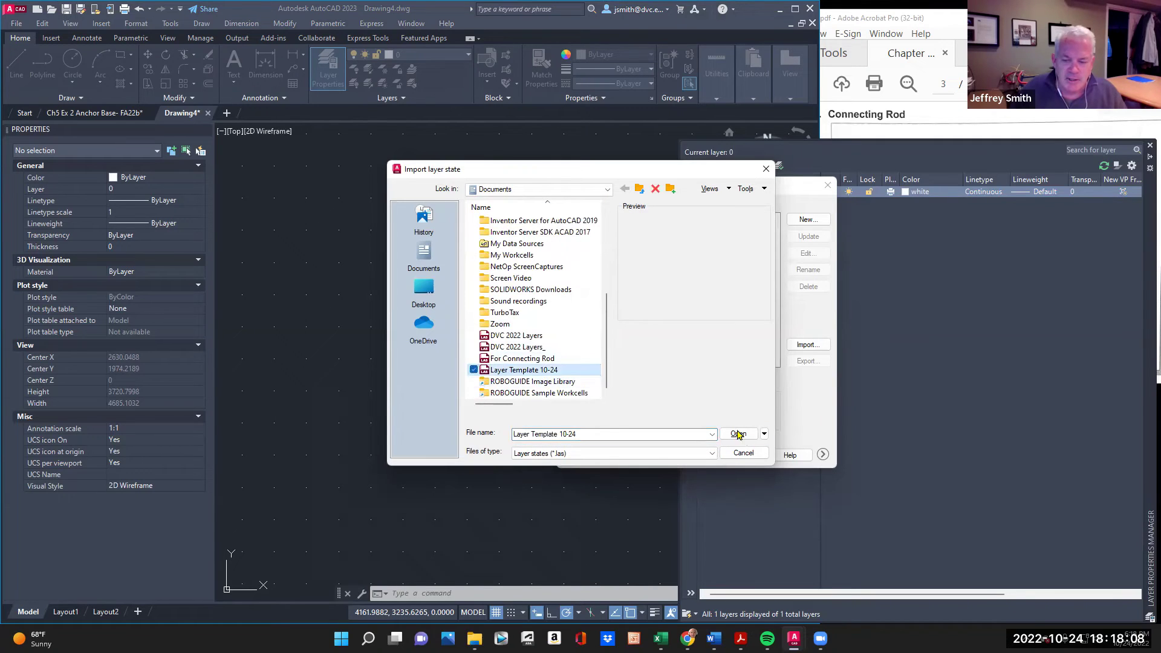
{"action": "left_click", "coordinate": [739, 433]}
{"action": "left_click", "coordinate": [568, 338]}
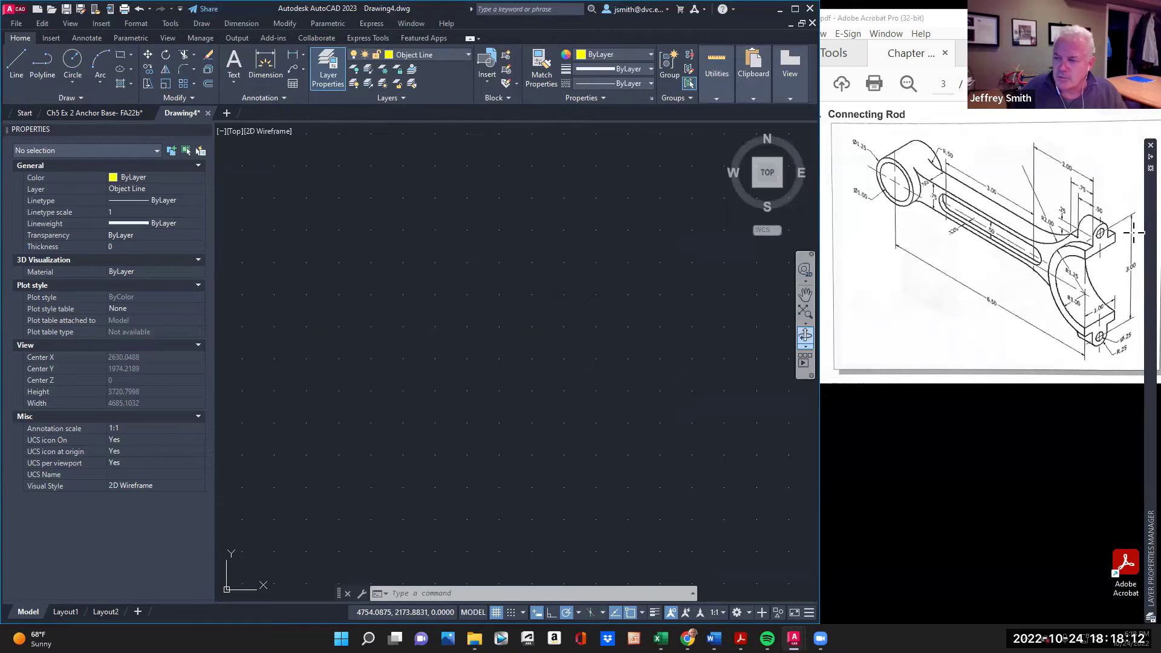
Reposition the layer palette and set the Construction layer current in Drawing4
{"action": "mouse_move", "coordinate": [1144, 245]}
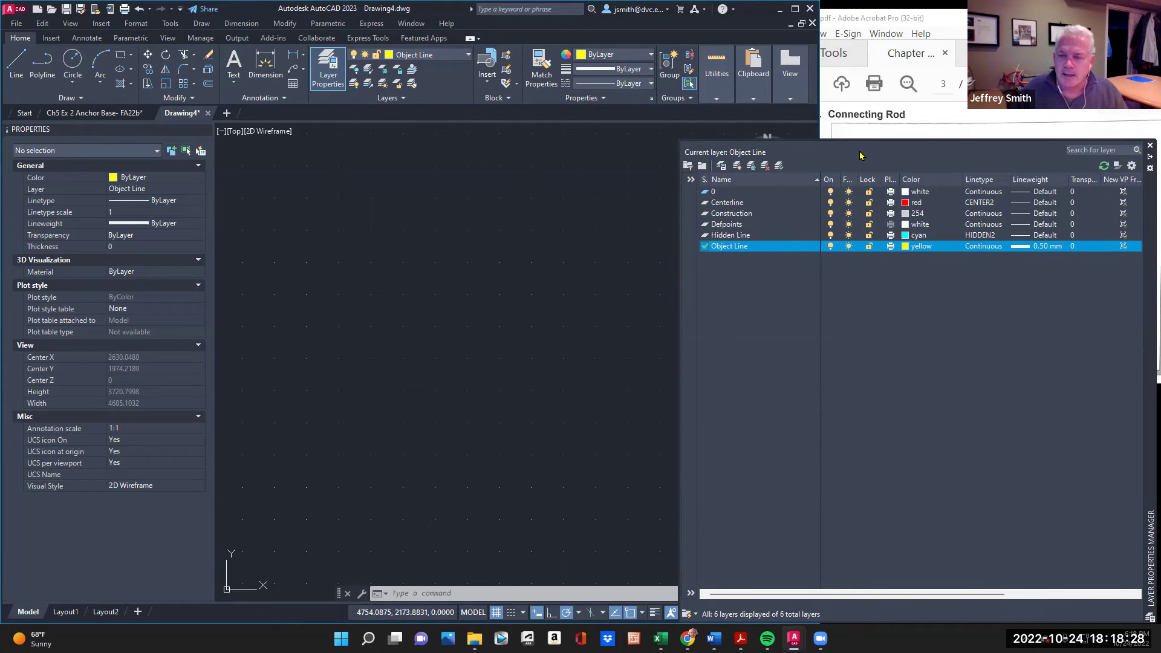
{"action": "left_click_drag", "start_coordinate": [1146, 201], "coordinate": [1143, 452]}
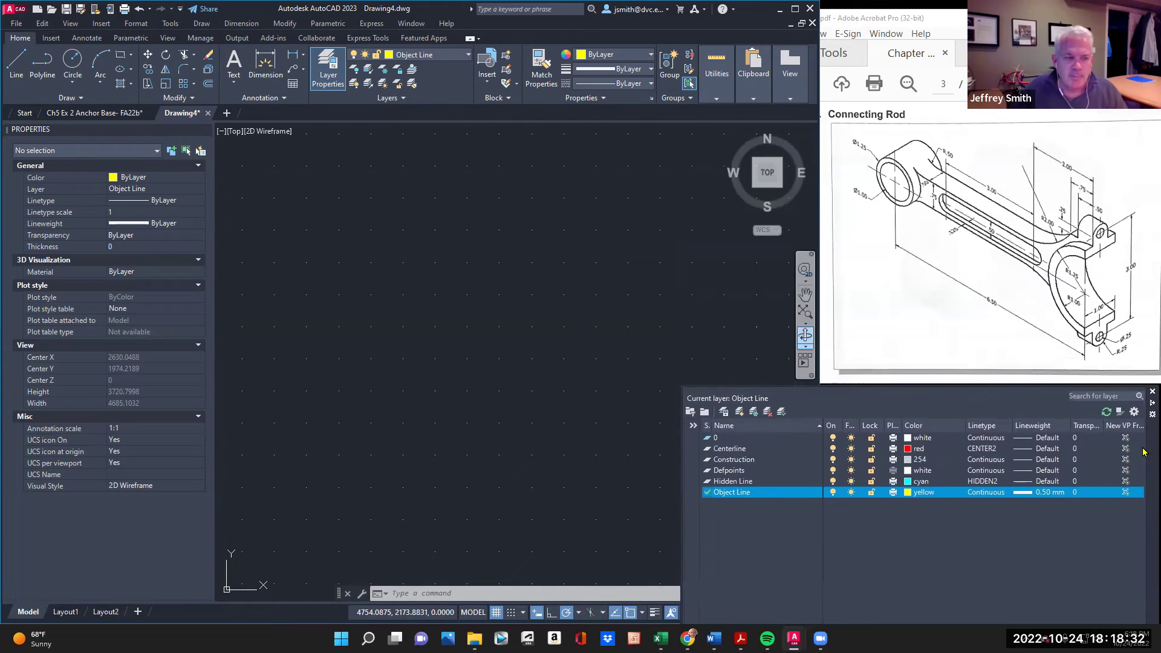
{"action": "left_click", "coordinate": [779, 472]}
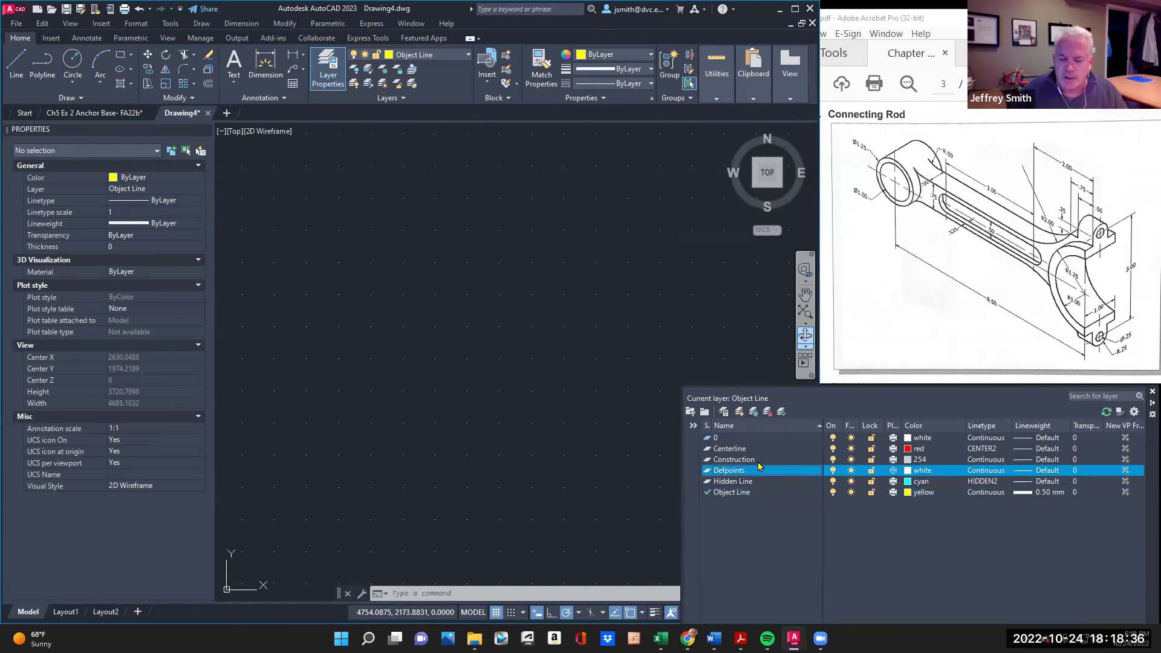
{"action": "left_click", "coordinate": [759, 461]}
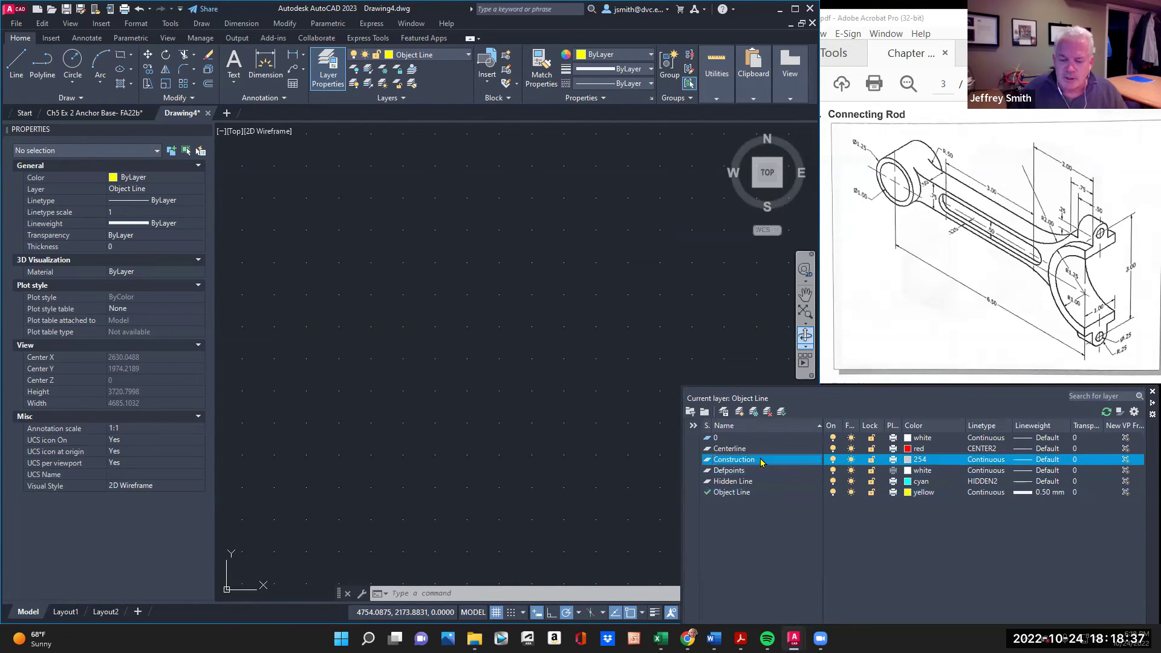
{"action": "left_click", "coordinate": [782, 412]}
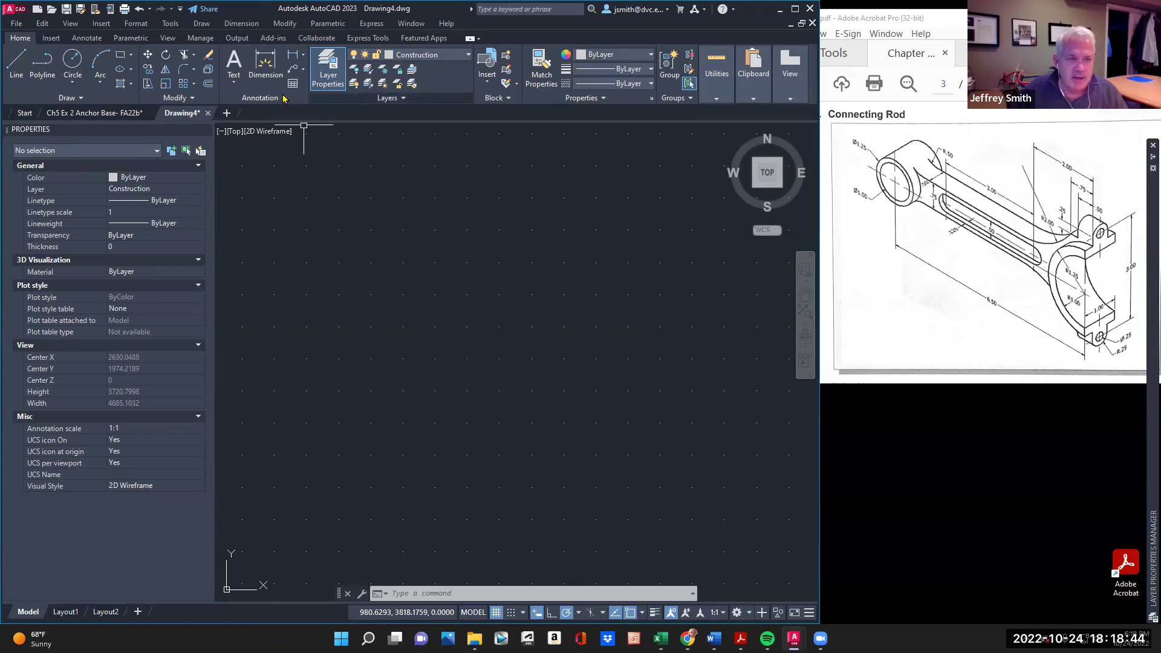
Draw a 6.5-unit horizontal line from 0,0, zoom to extents and select the line
{"action": "left_click", "coordinate": [17, 60]}
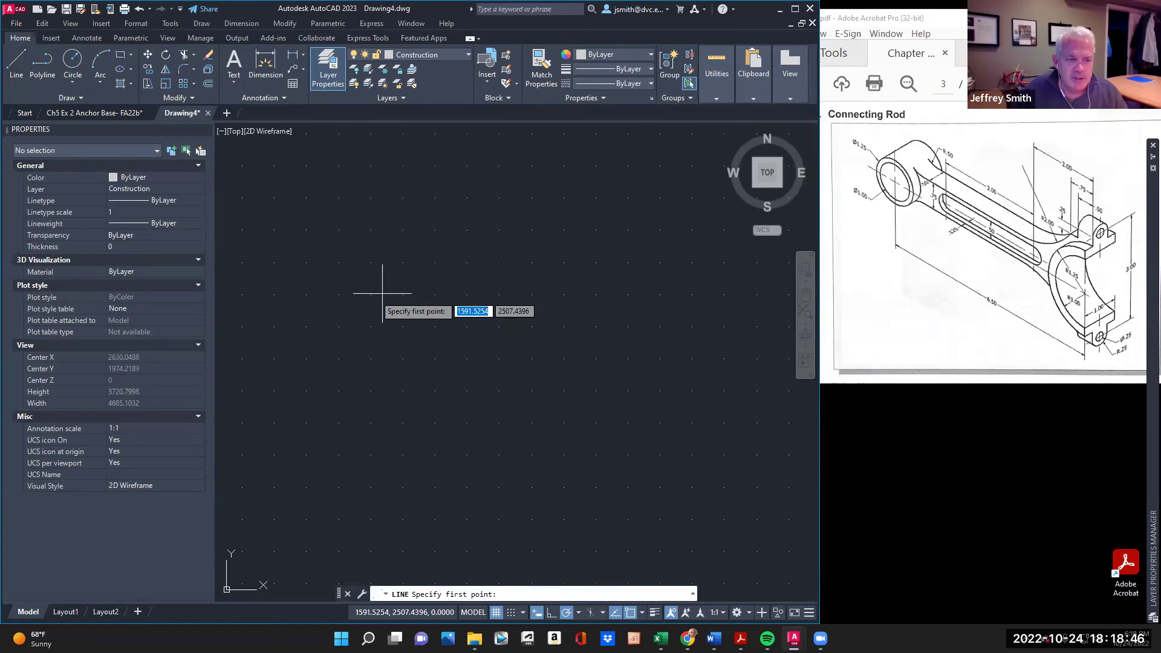
{"action": "type", "text": "0,0"}
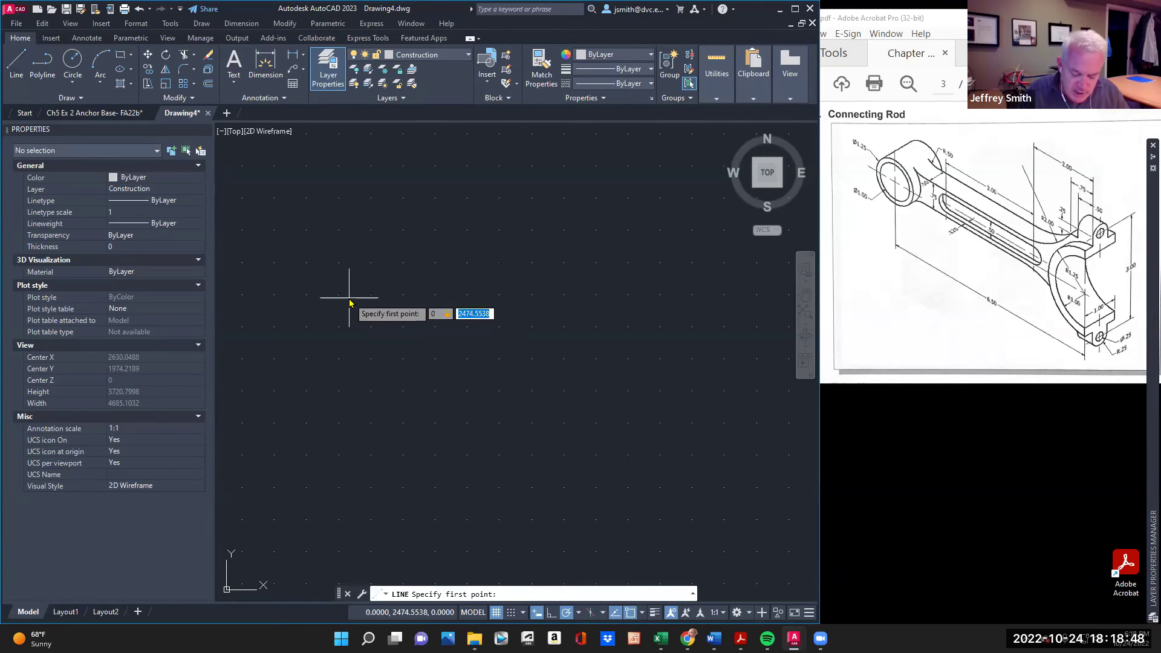
{"action": "key", "text": "Return"}
{"action": "scroll", "coordinate": [554, 315], "scroll_direction": "down", "scroll_amount": 5}
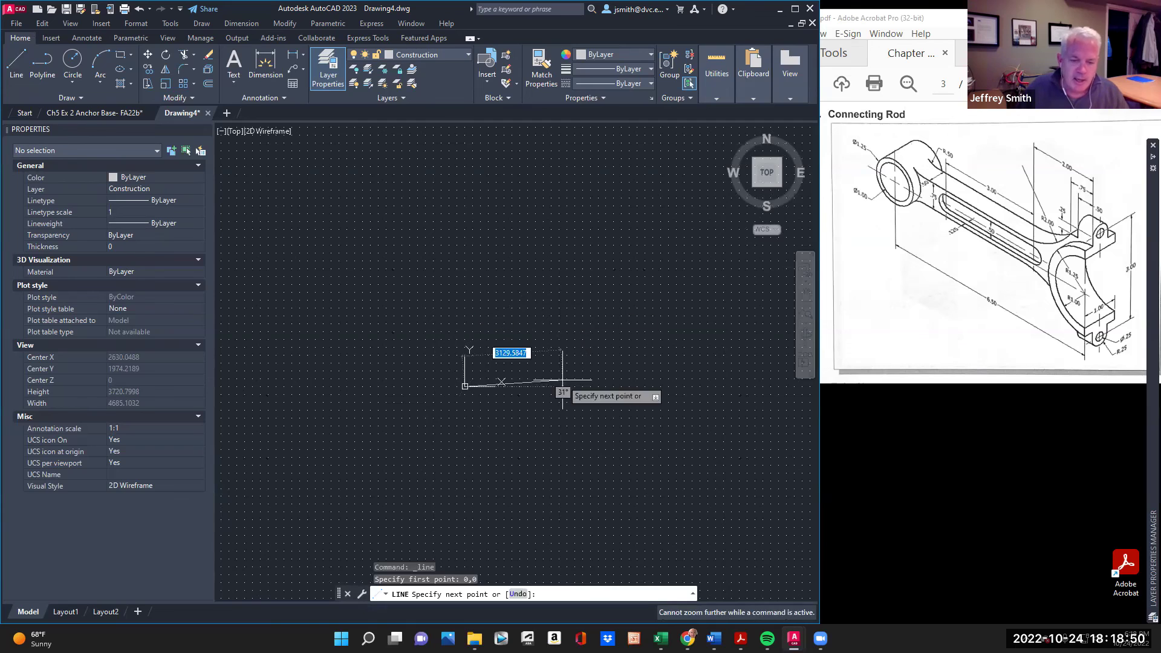
{"action": "scroll", "coordinate": [552, 360], "scroll_direction": "down", "scroll_amount": 2}
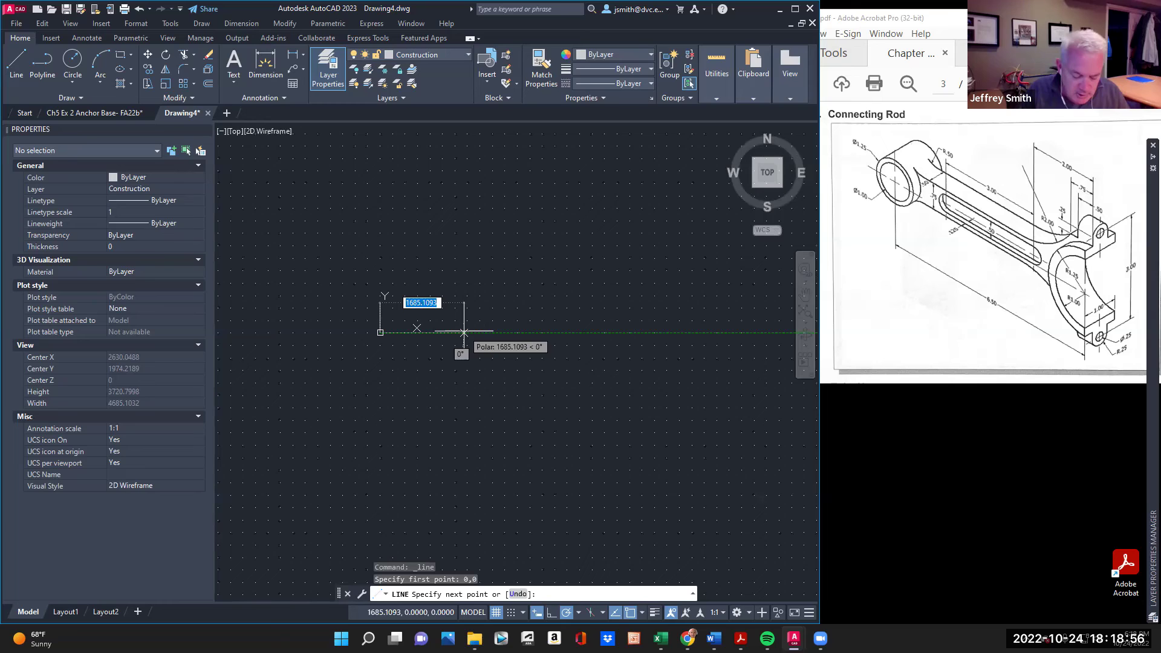
{"action": "type", "text": "6.5"}
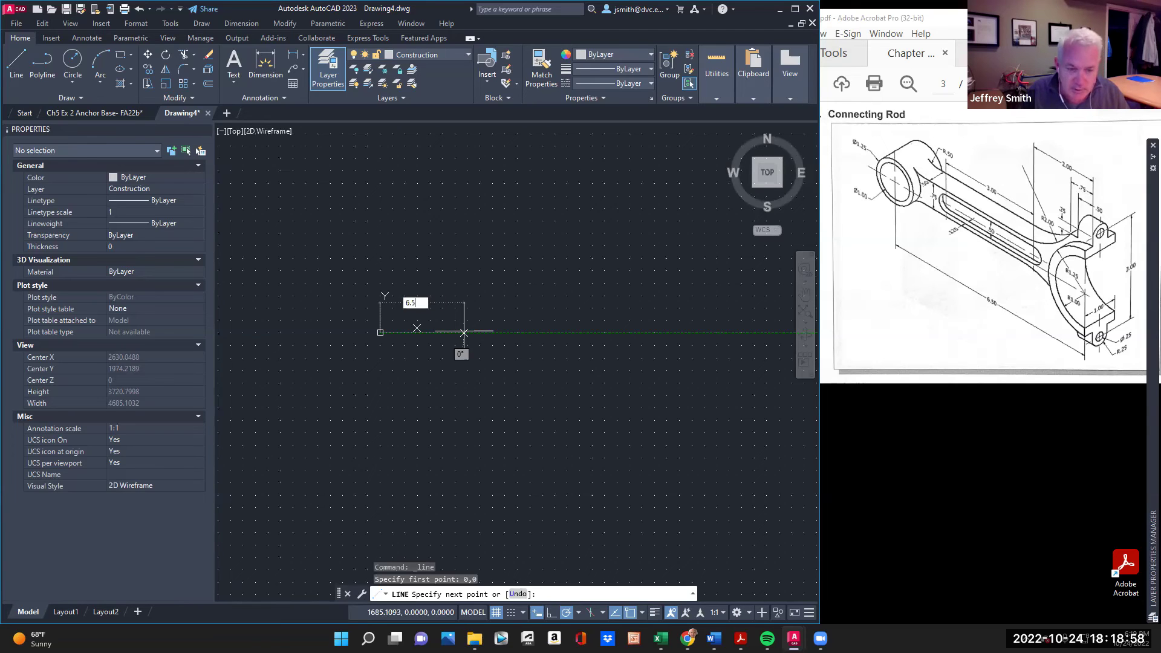
{"action": "key", "text": "Return"}
{"action": "key", "text": "Return"}
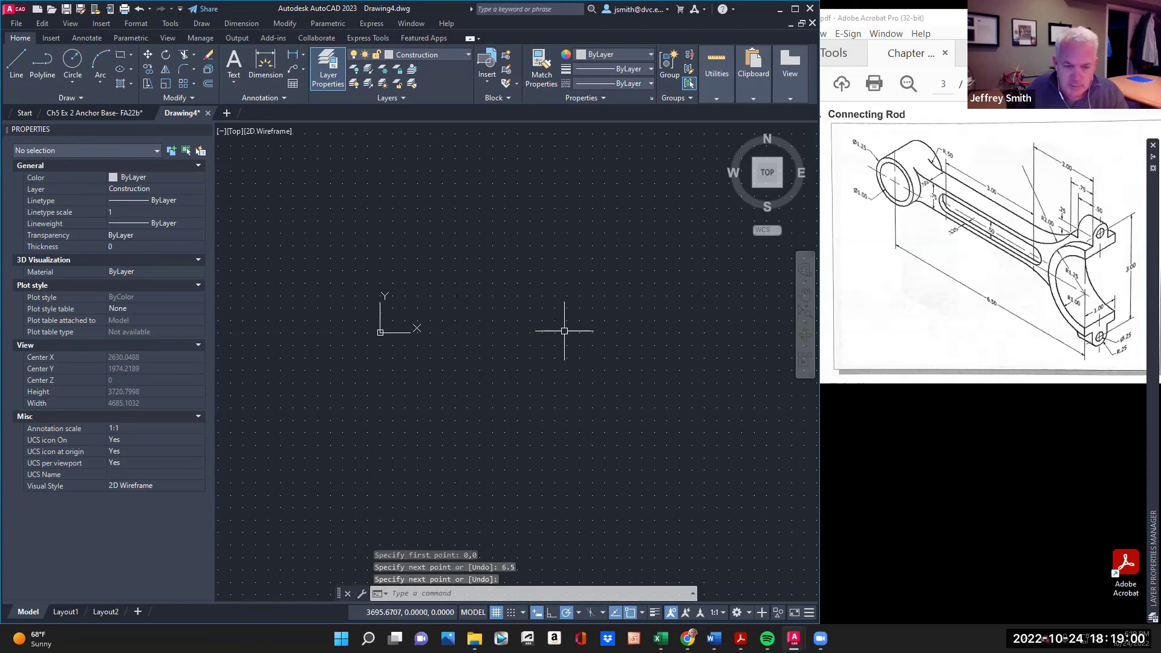
{"action": "left_click", "coordinate": [767, 173]}
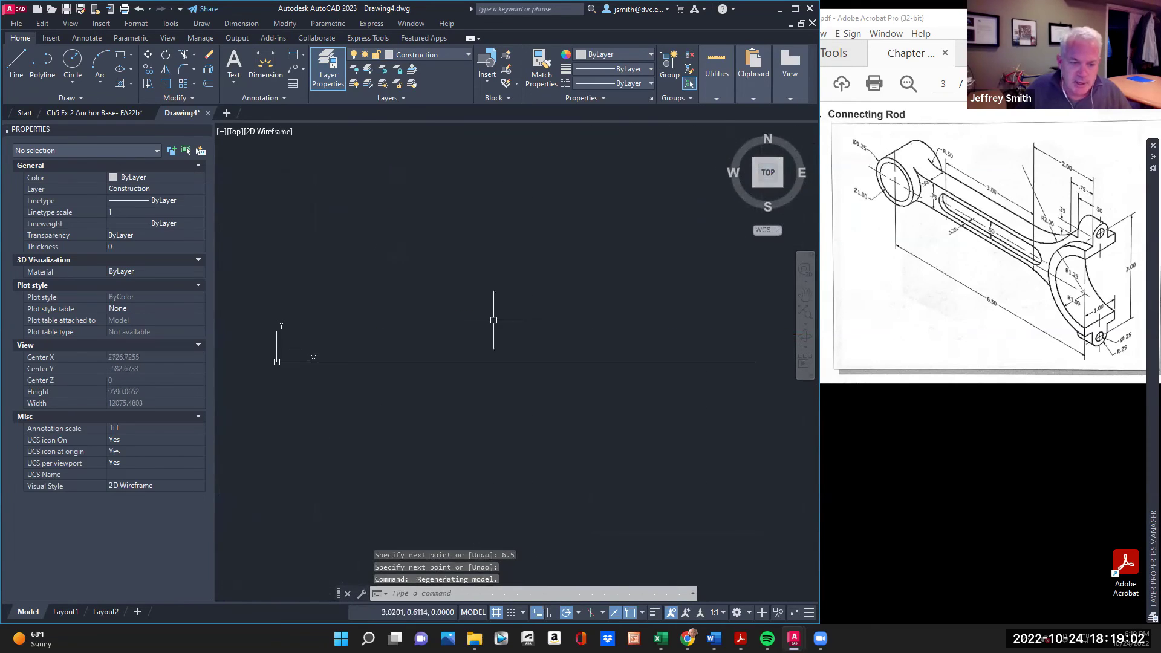
{"action": "left_click", "coordinate": [484, 361]}
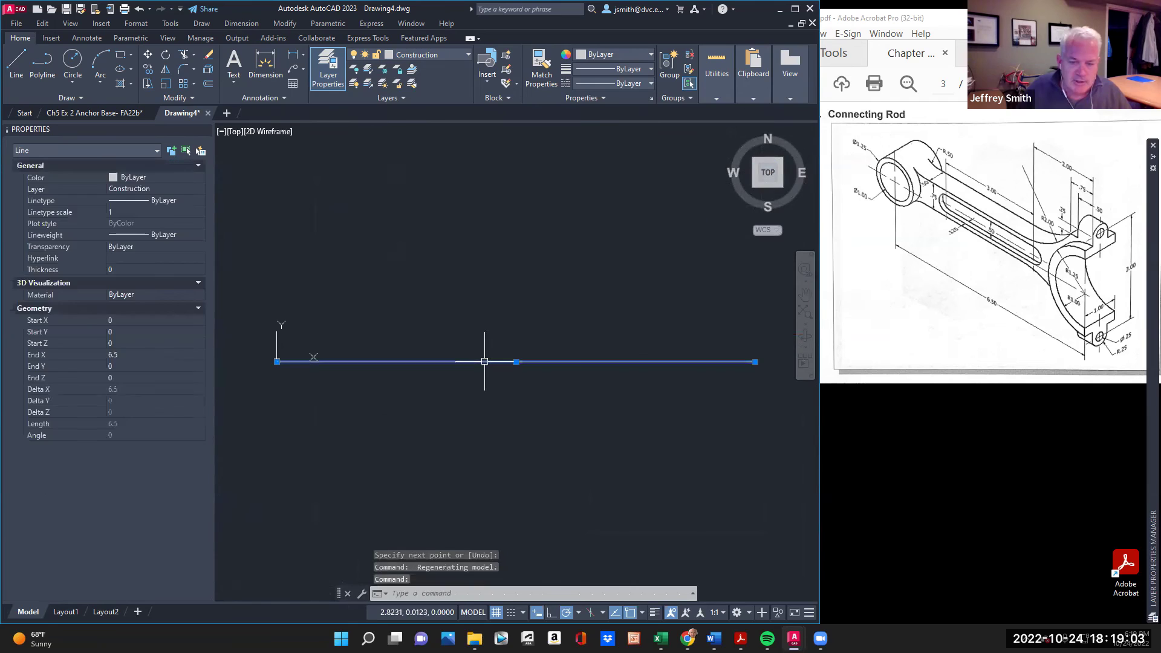
Change the selected line's Layer property from Construction to Object Line
{"action": "left_click", "coordinate": [161, 189]}
{"action": "left_click", "coordinate": [162, 189]}
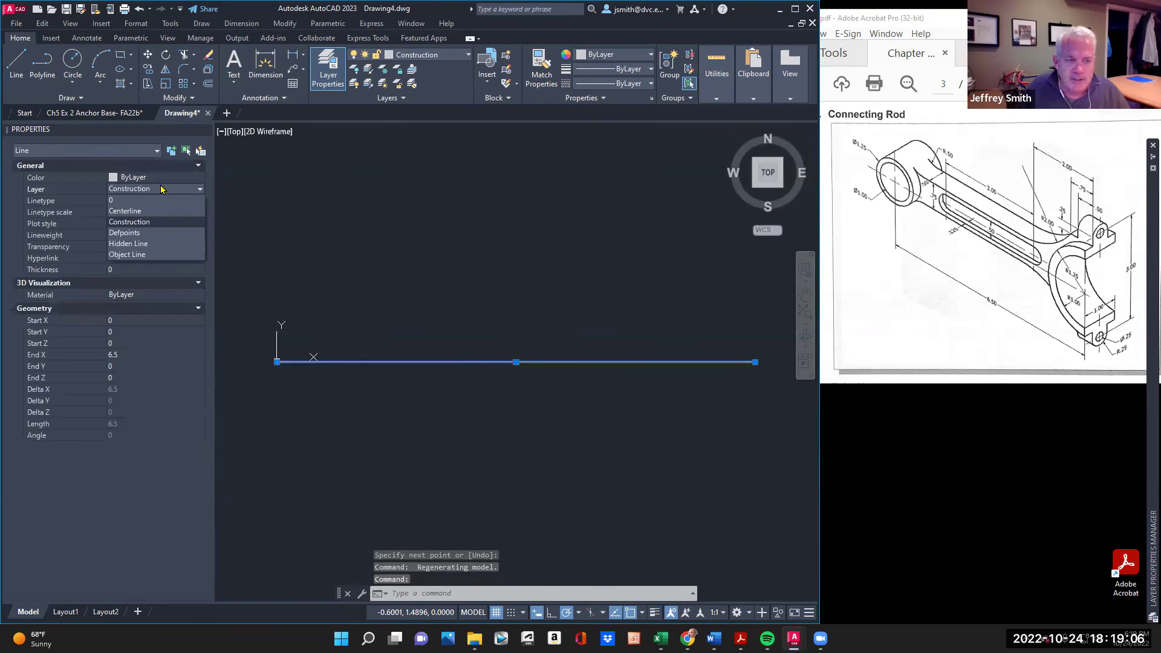
{"action": "left_click", "coordinate": [163, 255]}
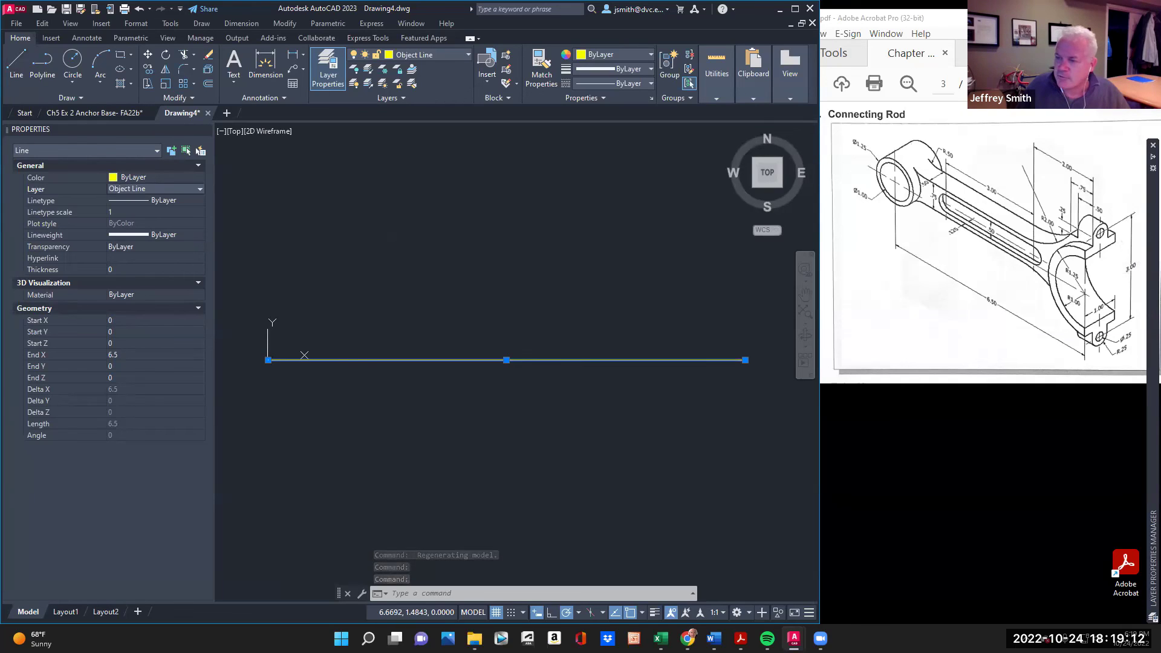
{"action": "scroll", "coordinate": [645, 373], "scroll_direction": "down", "scroll_amount": 2}
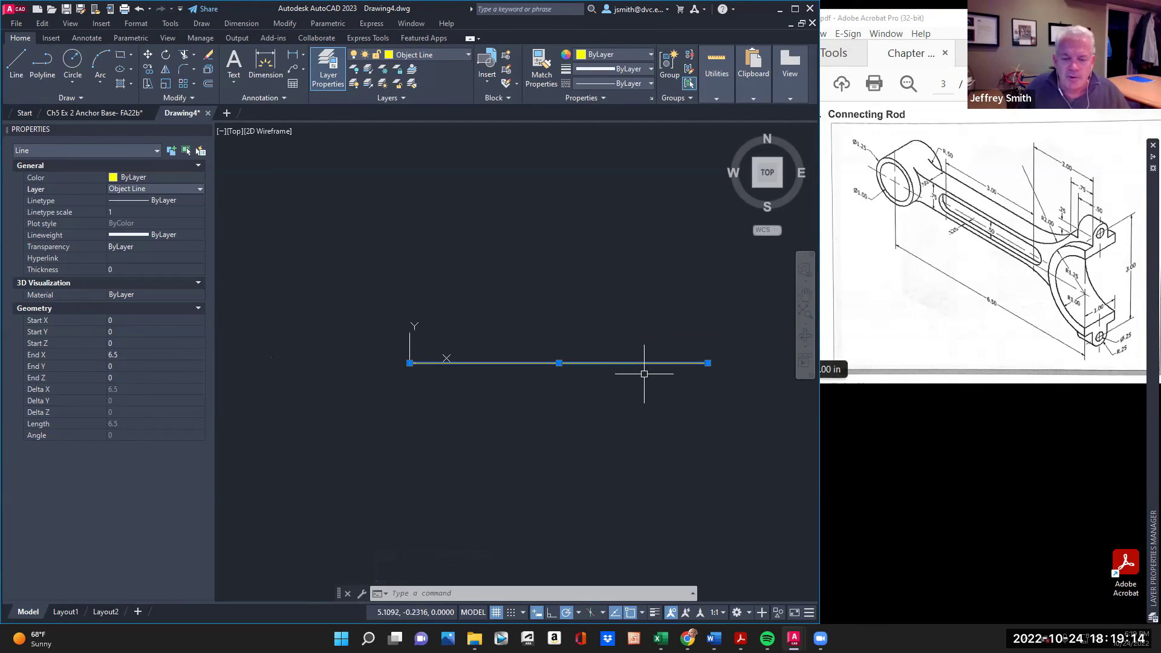